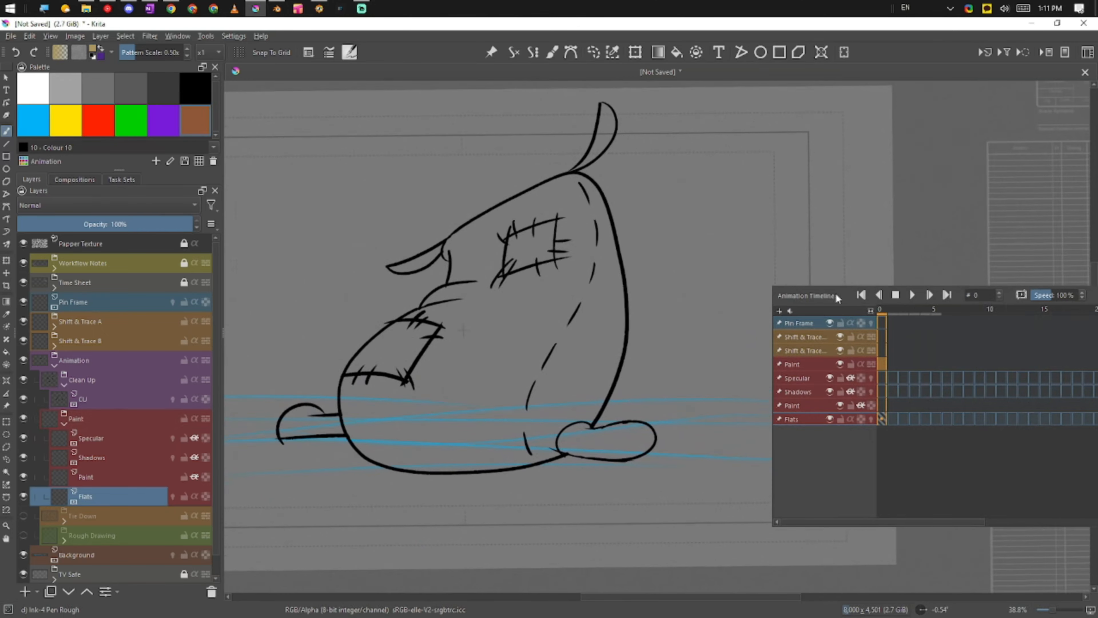
Hide the Background layer and open the options of the Enclose and Fill tool to check its fill settings.
click(696, 53)
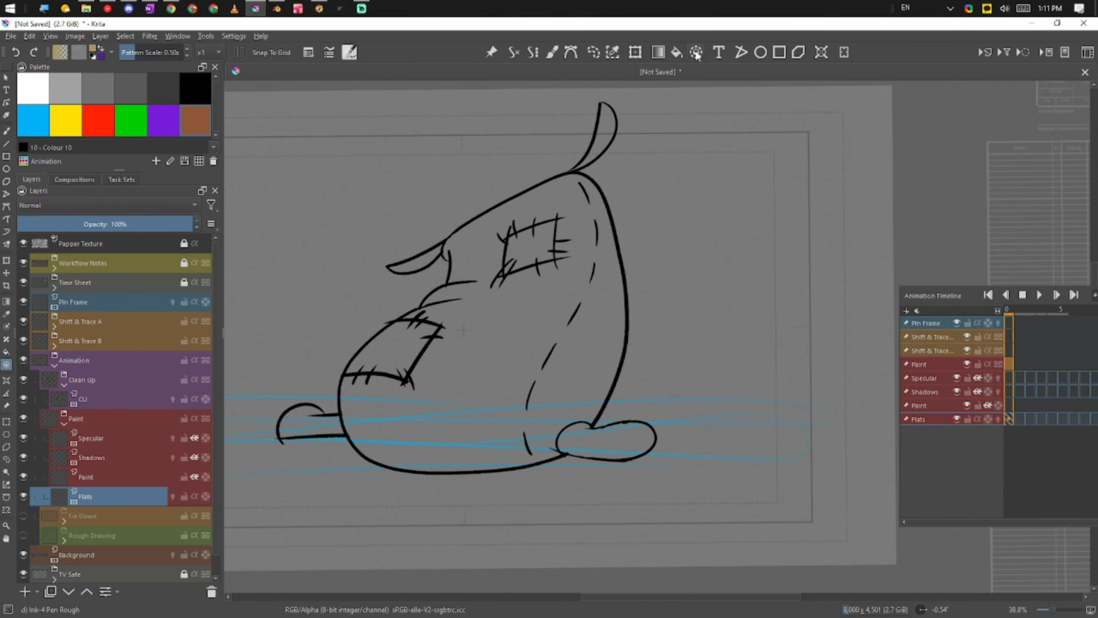
drag(390, 505, 448, 485)
click(23, 555)
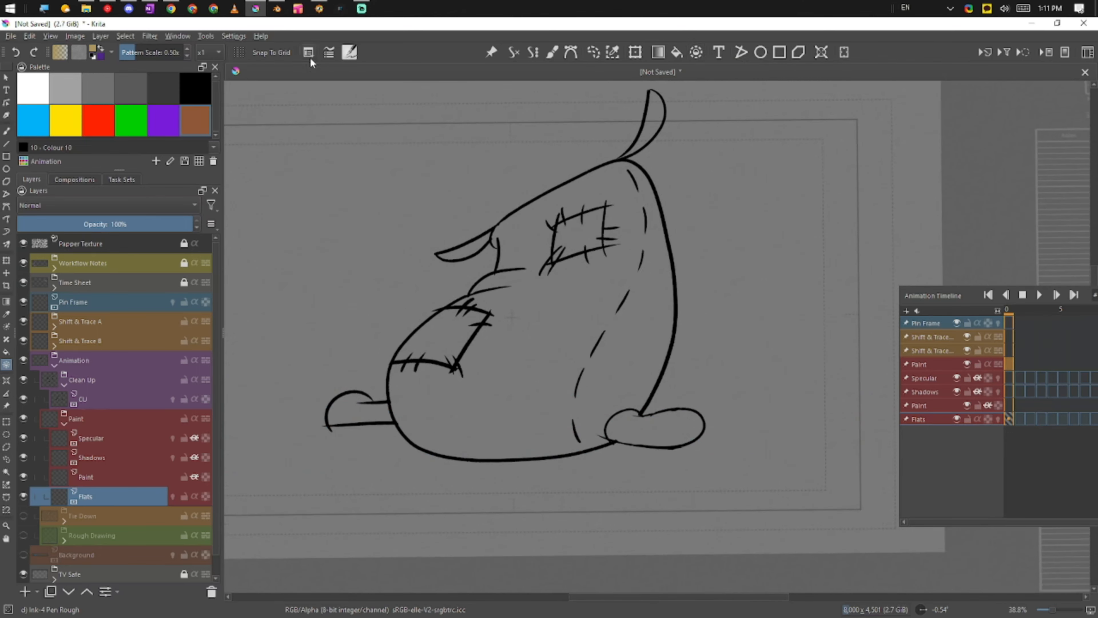
click(309, 54)
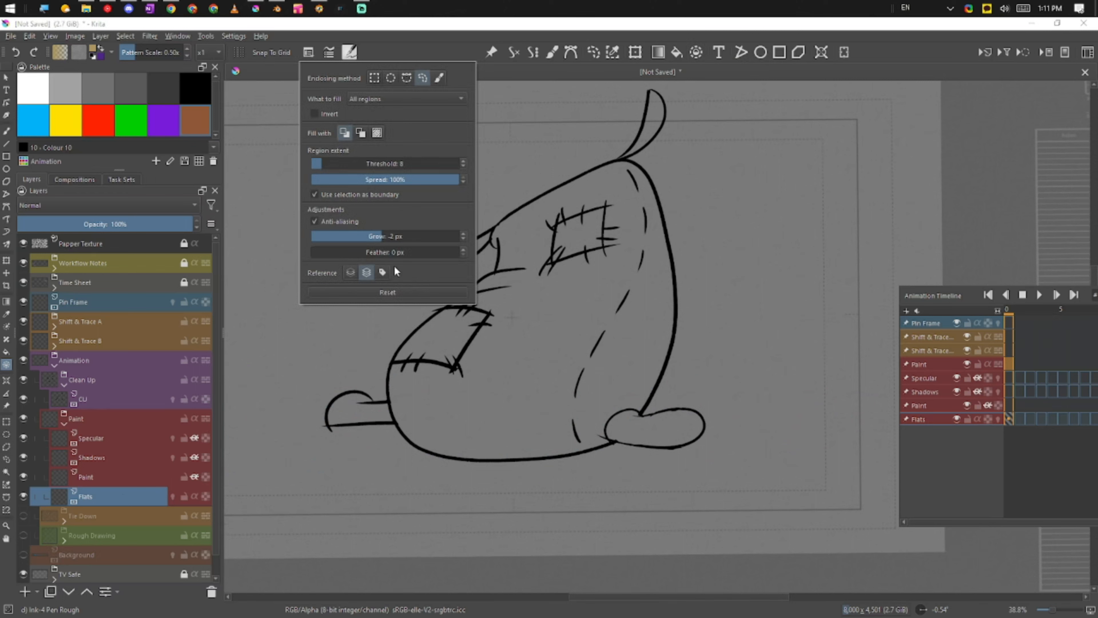
click(706, 375)
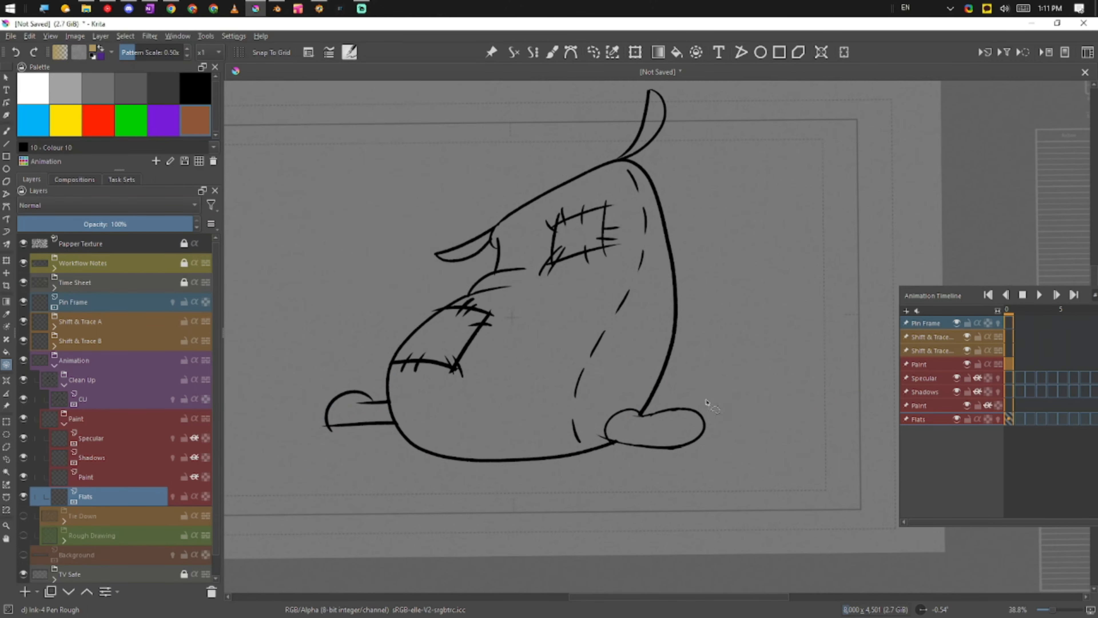
key(b)
drag(480, 474, 745, 454)
key(ctrl+z)
On the Flats layer, fill the whole sack character with flat tan and its two patches with darker brown using Enclose and Fill.
click(696, 52)
mouse_move(713, 120)
mouse_down()
mouse_move(533, 133)
mouse_move(365, 233)
mouse_move(301, 398)
mouse_move(441, 526)
mouse_move(677, 504)
mouse_move(757, 432)
mouse_move(735, 324)
mouse_move(704, 253)
mouse_up()
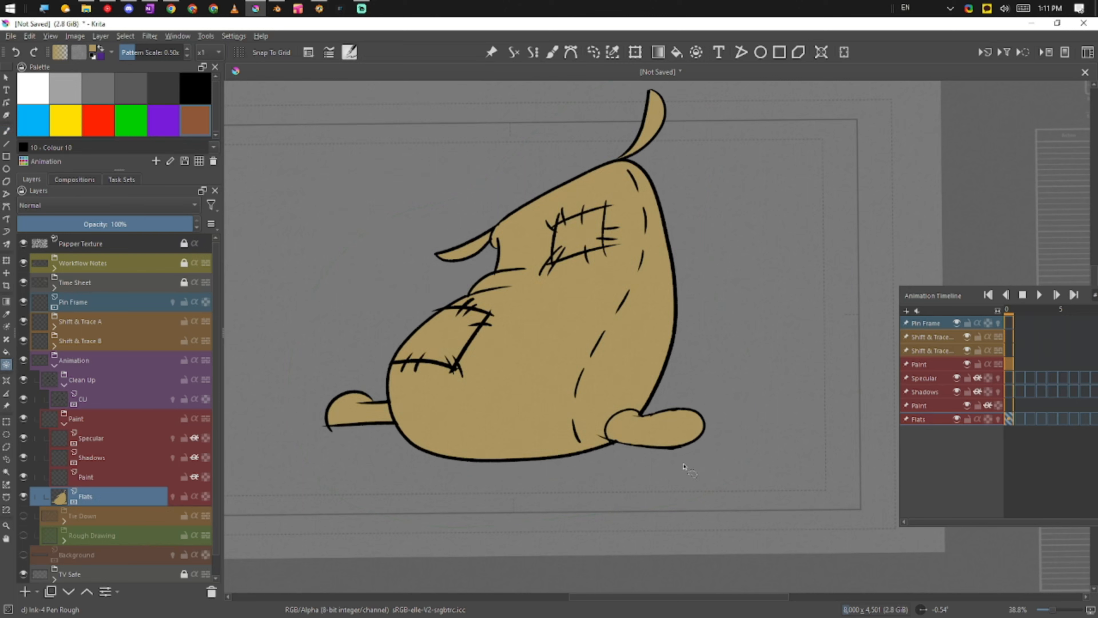
right_click(683, 315)
right_click(680, 288)
mouse_move(406, 315)
mouse_down()
mouse_move(417, 385)
mouse_move(486, 363)
mouse_move(505, 315)
mouse_up()
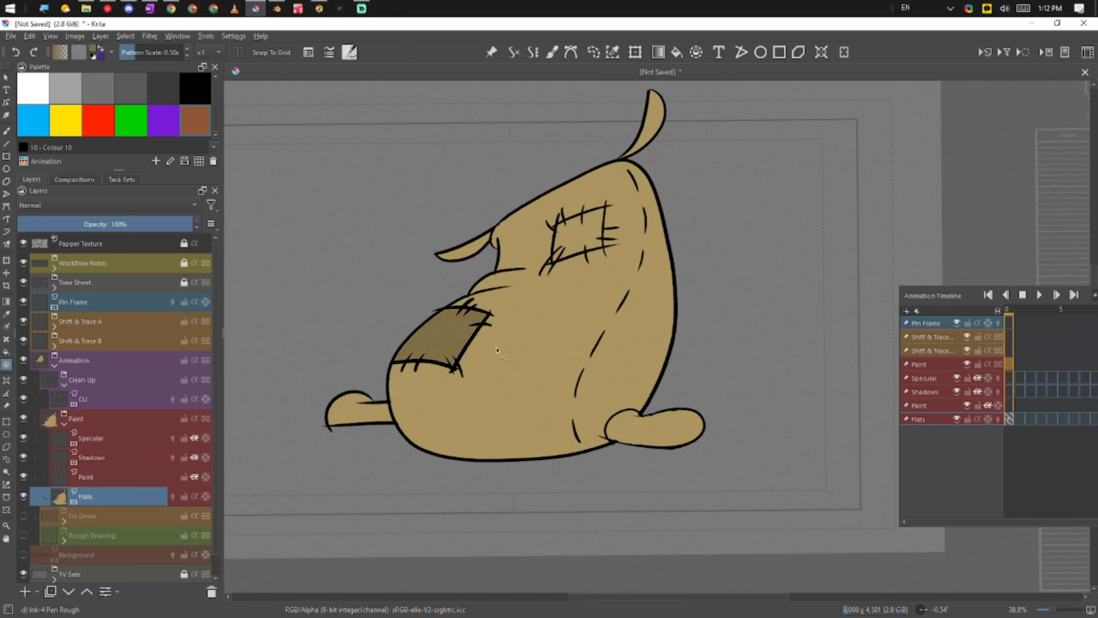
mouse_move(585, 283)
mouse_down()
mouse_move(562, 211)
mouse_move(562, 286)
mouse_move(583, 285)
mouse_up()
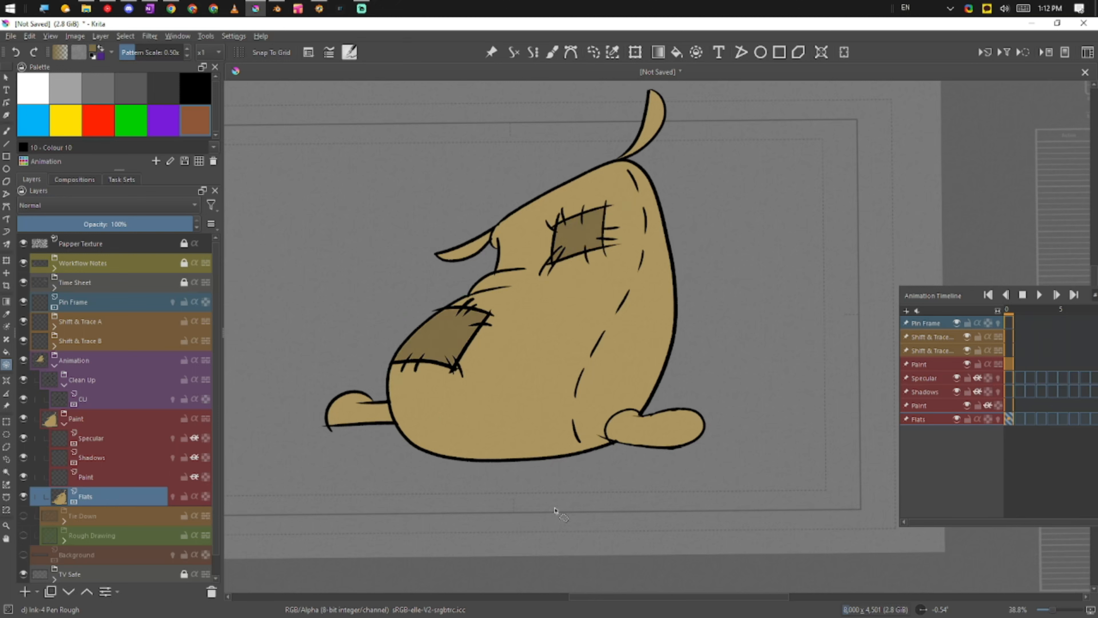
Switch to the Freehand Brush with the Basic-1 preset.
mouse_move(446, 412)
mouse_down()
mouse_move(407, 432)
mouse_move(447, 409)
mouse_up()
click(554, 53)
right_click(478, 348)
click(483, 398)
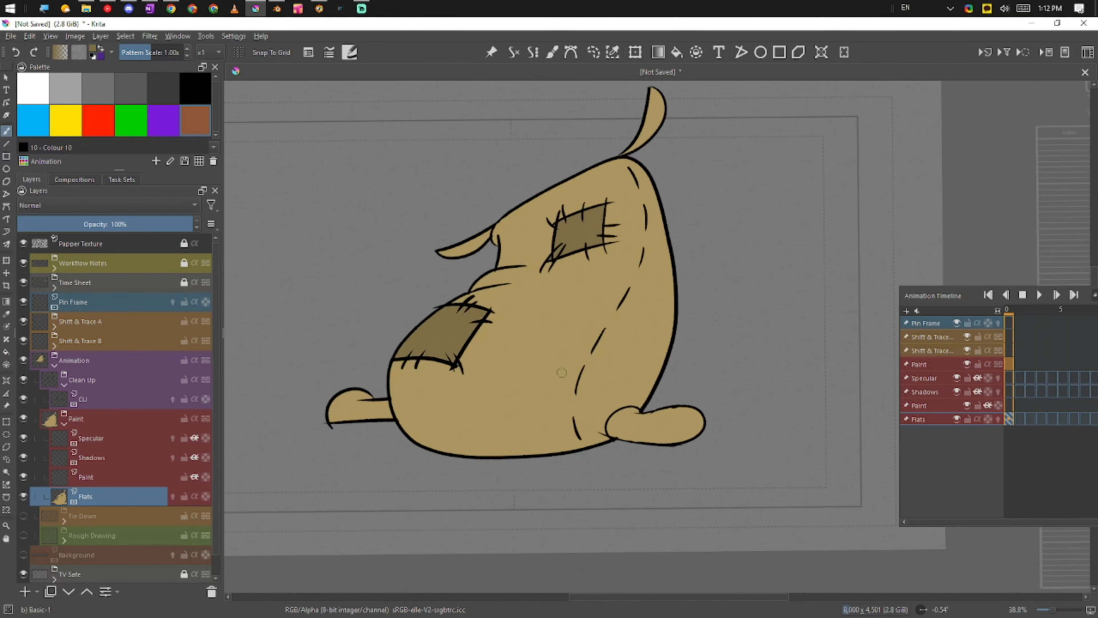
drag(480, 368, 608, 322)
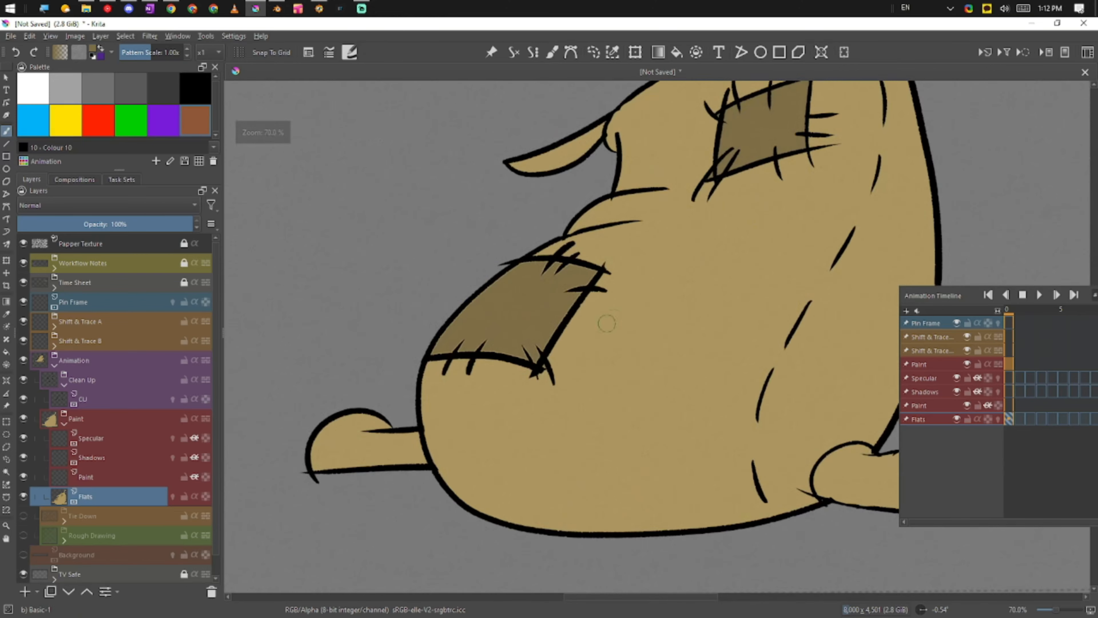
right_click(344, 200)
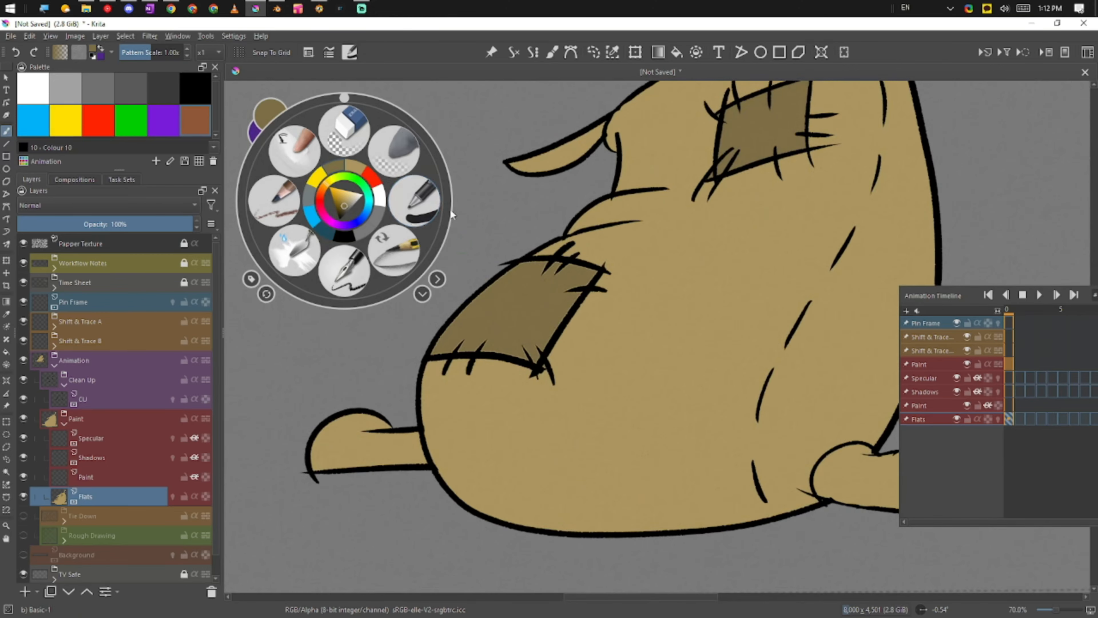
click(422, 211)
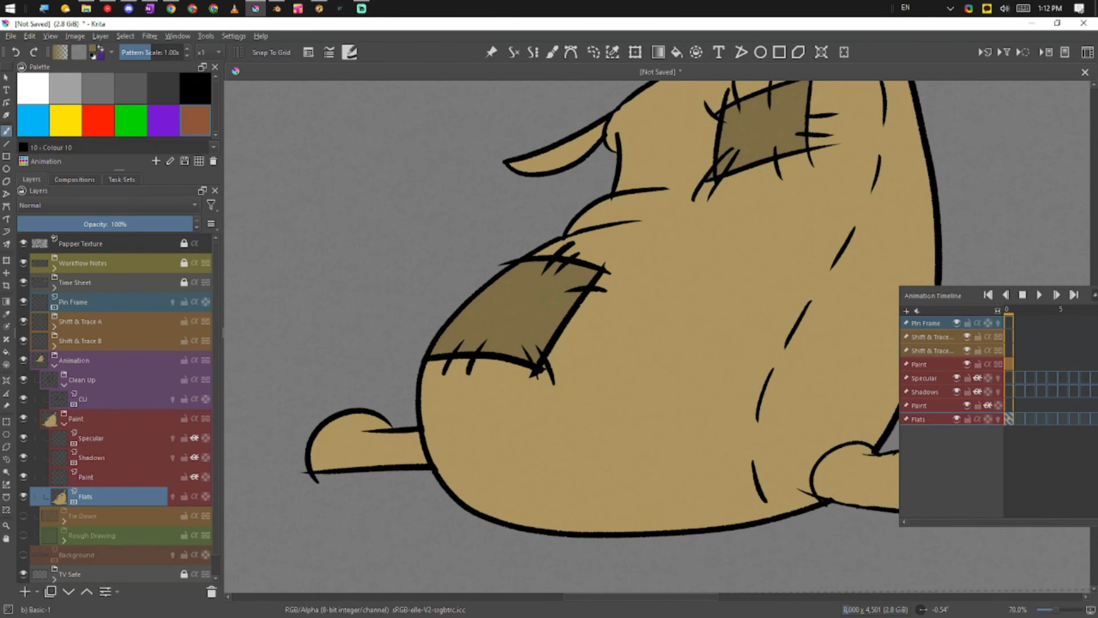
scroll(627, 331, down, 2)
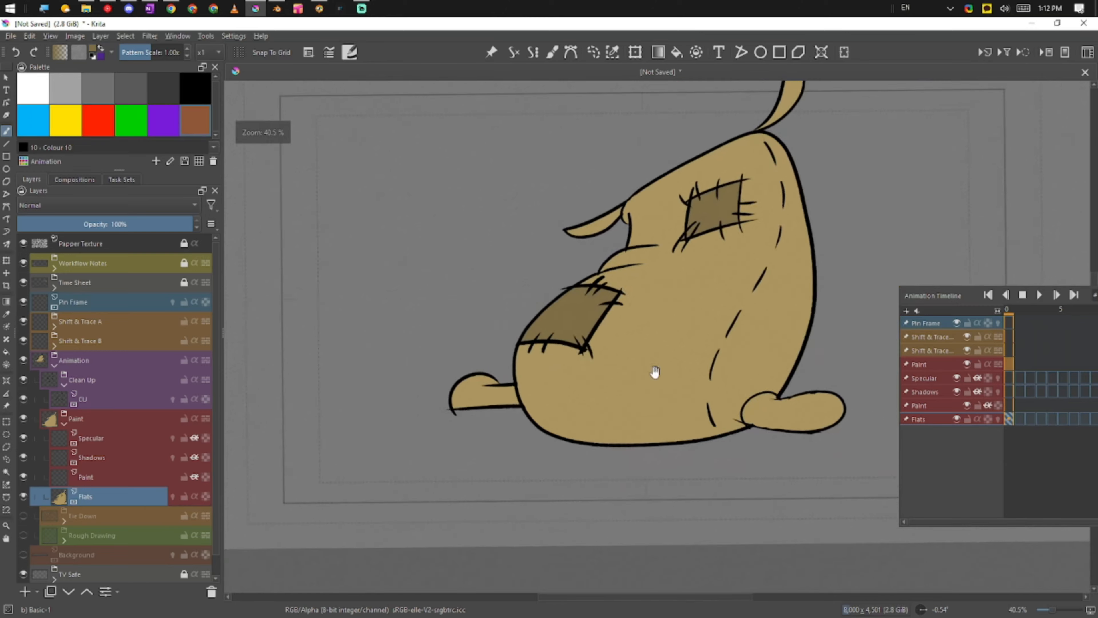
ctrl+click(616, 395)
scroll(617, 398, down, 1)
drag(573, 483, 613, 435)
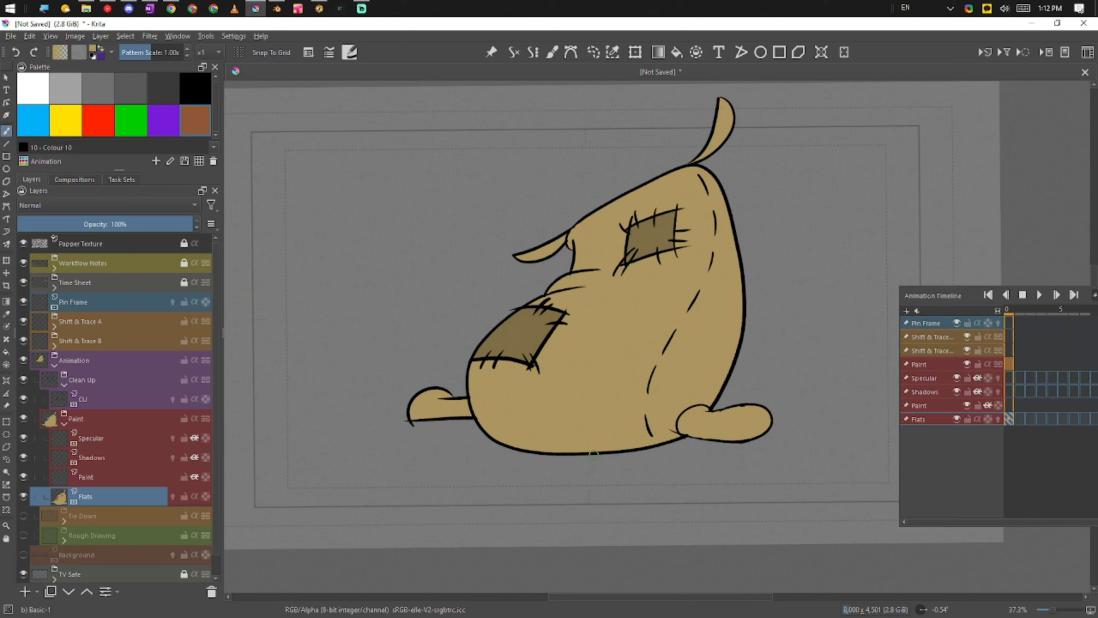
Load the opaque area of the Flats layer as a selection around the character and make the Shadows layer active.
ctrl+click(58, 500)
key(ctrl+shift+a)
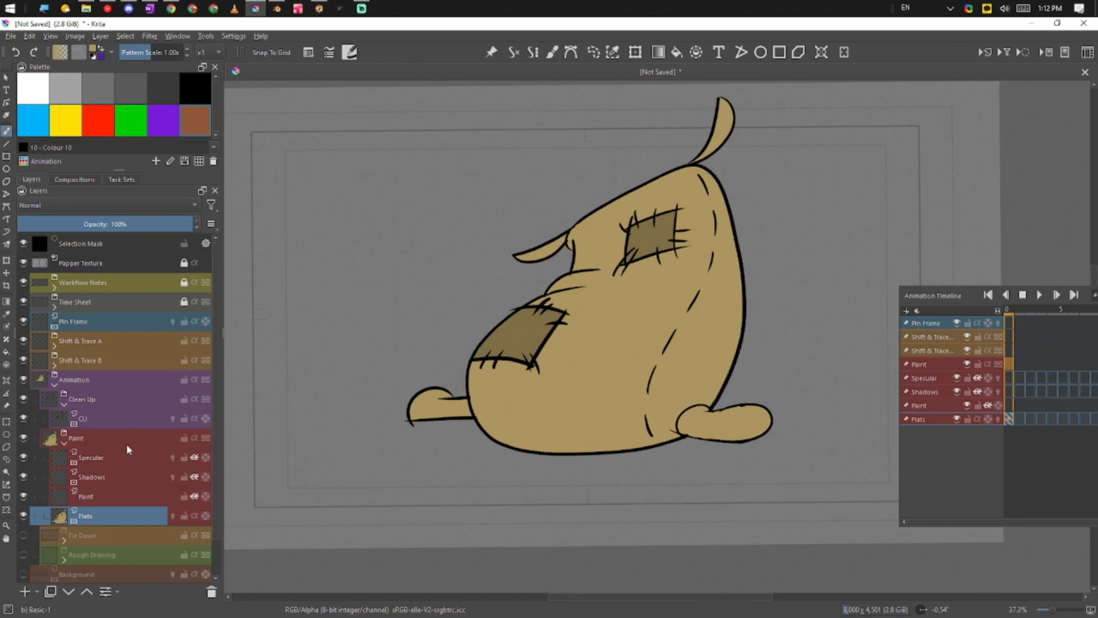
click(101, 497)
key(ctrl+shift+d)
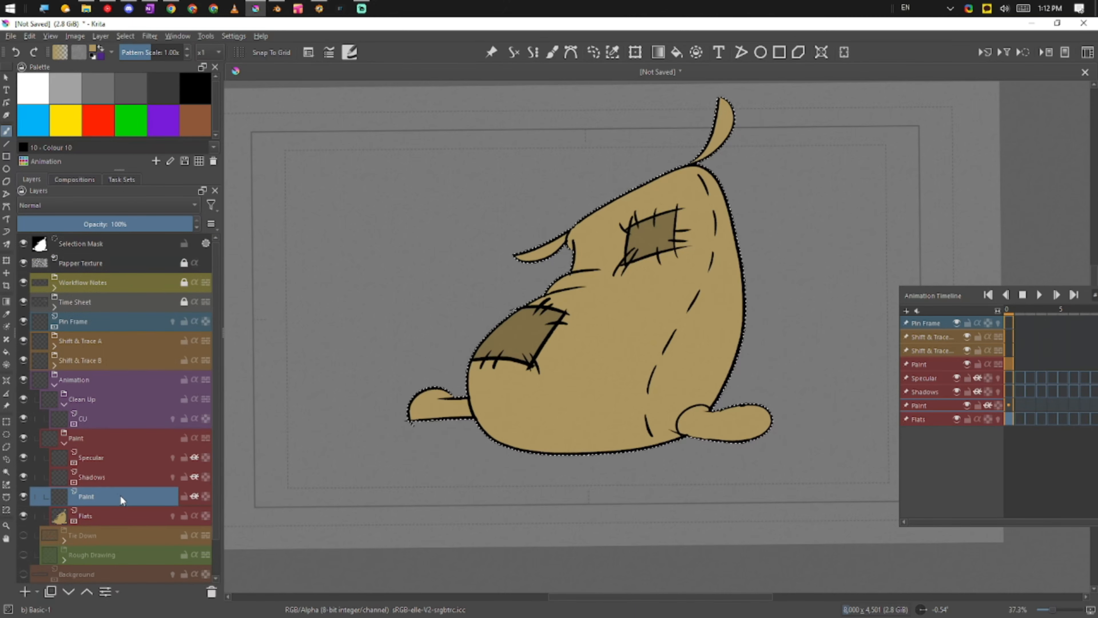
click(121, 478)
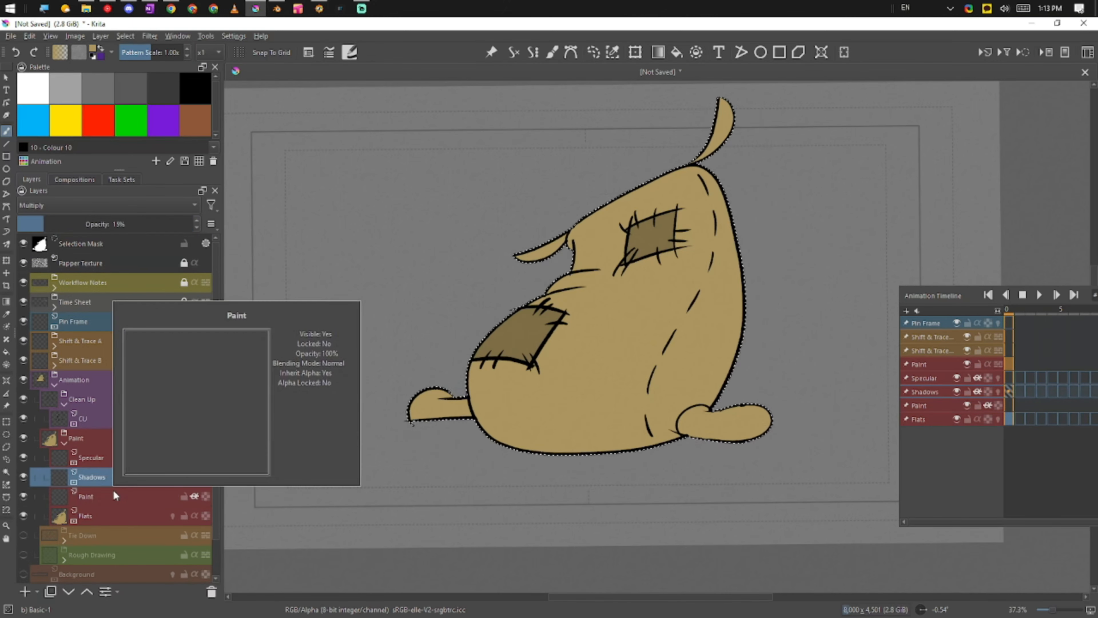
Show the Tie Down group and move it above the Paint group as a shading guide.
click(105, 515)
click(24, 536)
drag(216, 489, 216, 534)
click(65, 499)
click(106, 537)
click(64, 499)
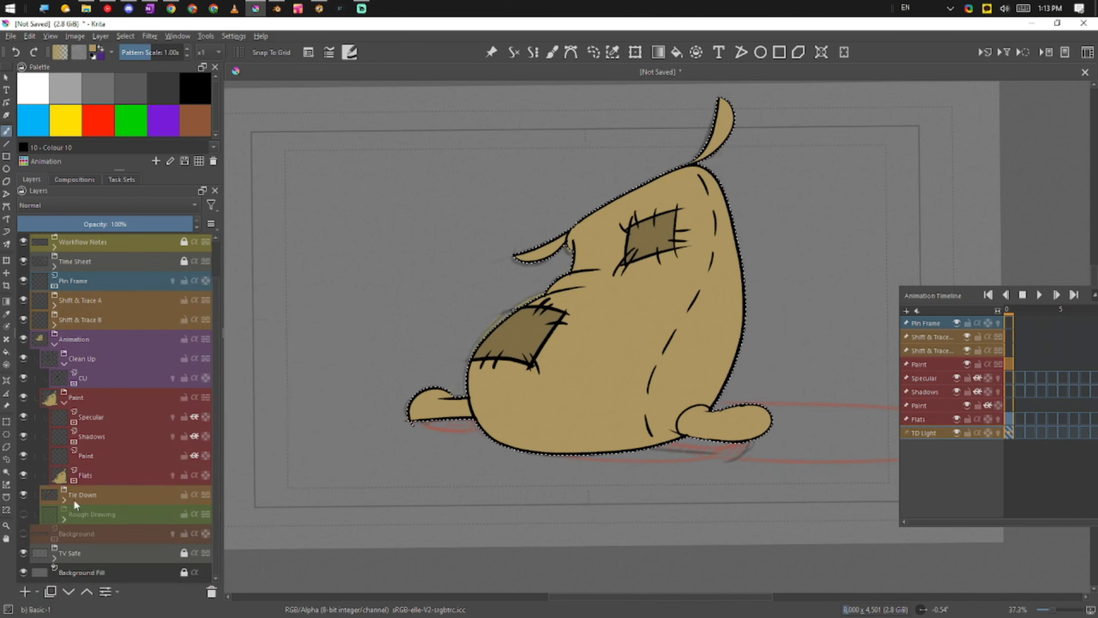
click(108, 500)
drag(108, 500, 155, 388)
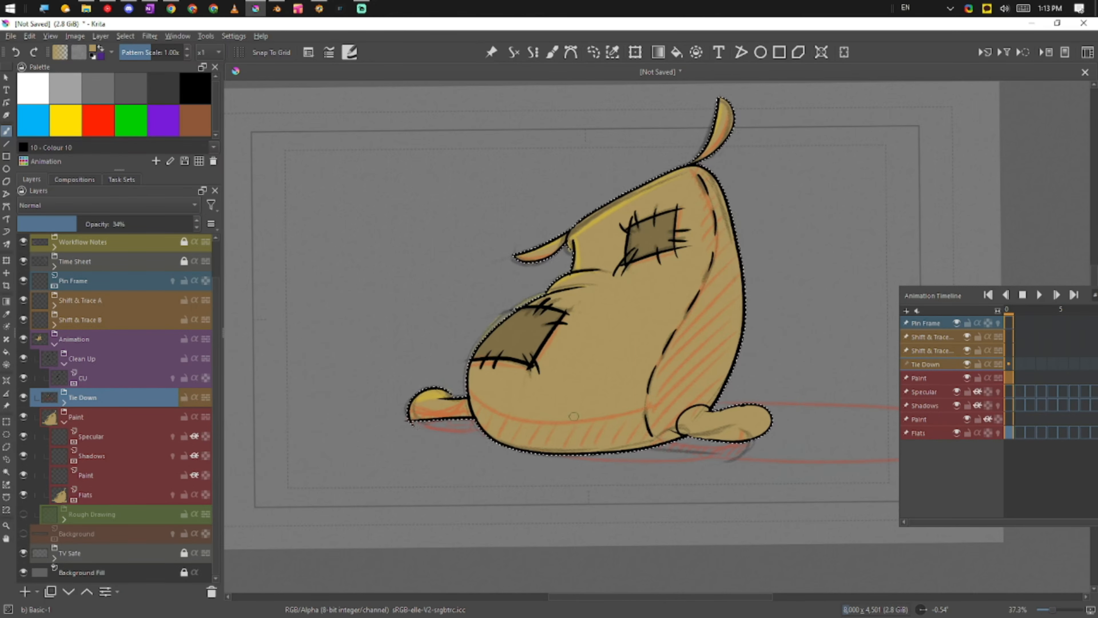
On the Shadows layer, paint the body's shaded side, underside, feet and patch shadows in black, following the Tie Down guide.
click(93, 457)
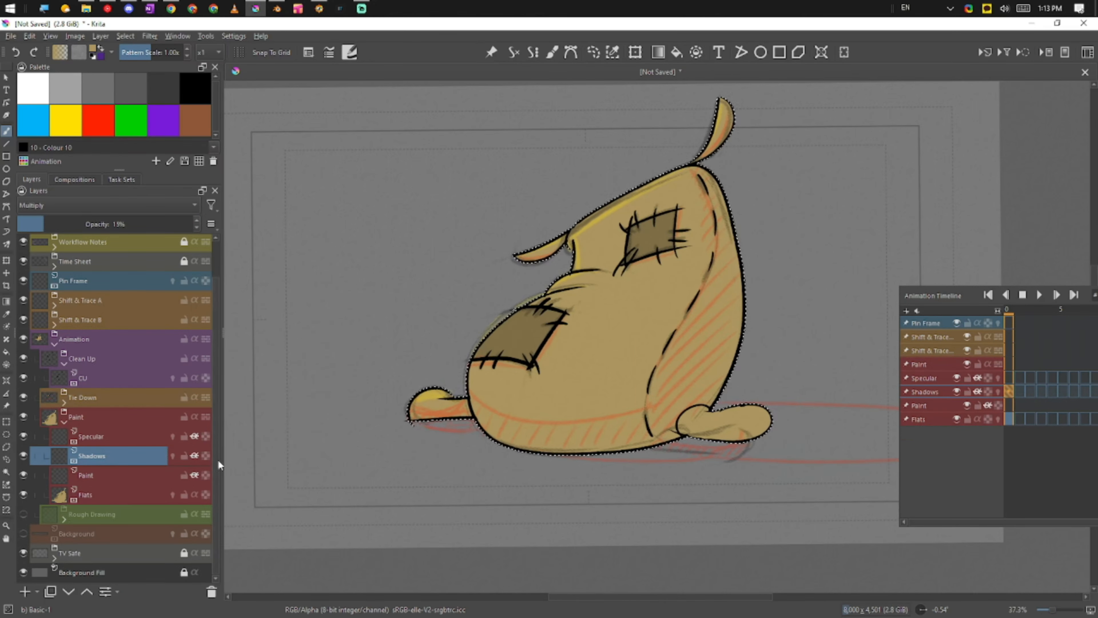
key(d)
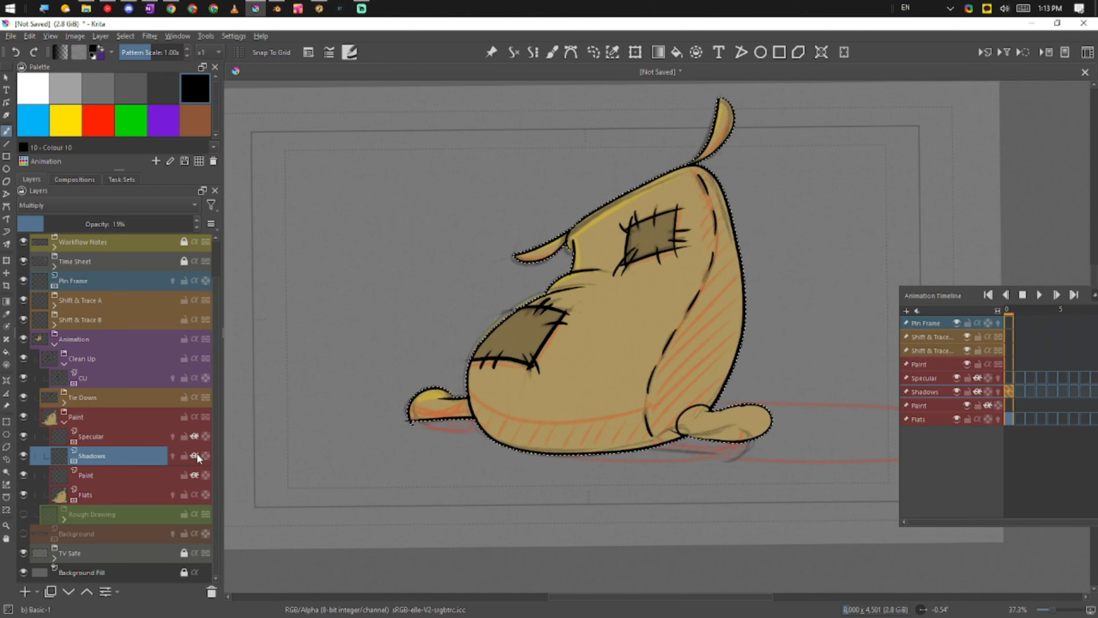
click(123, 494)
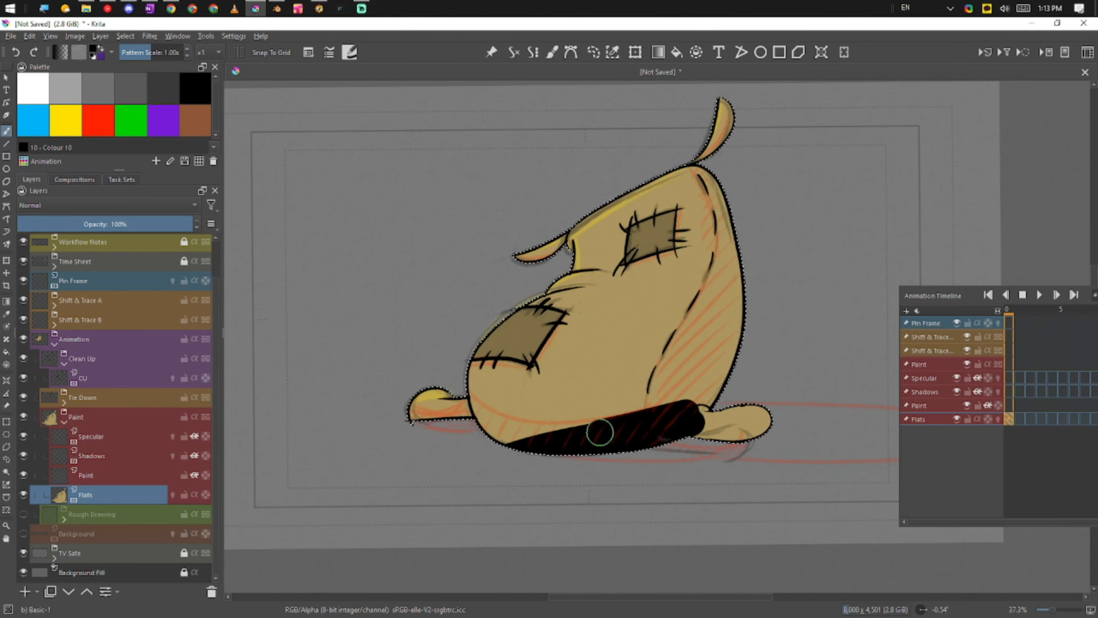
key(ctrl+z)
click(147, 456)
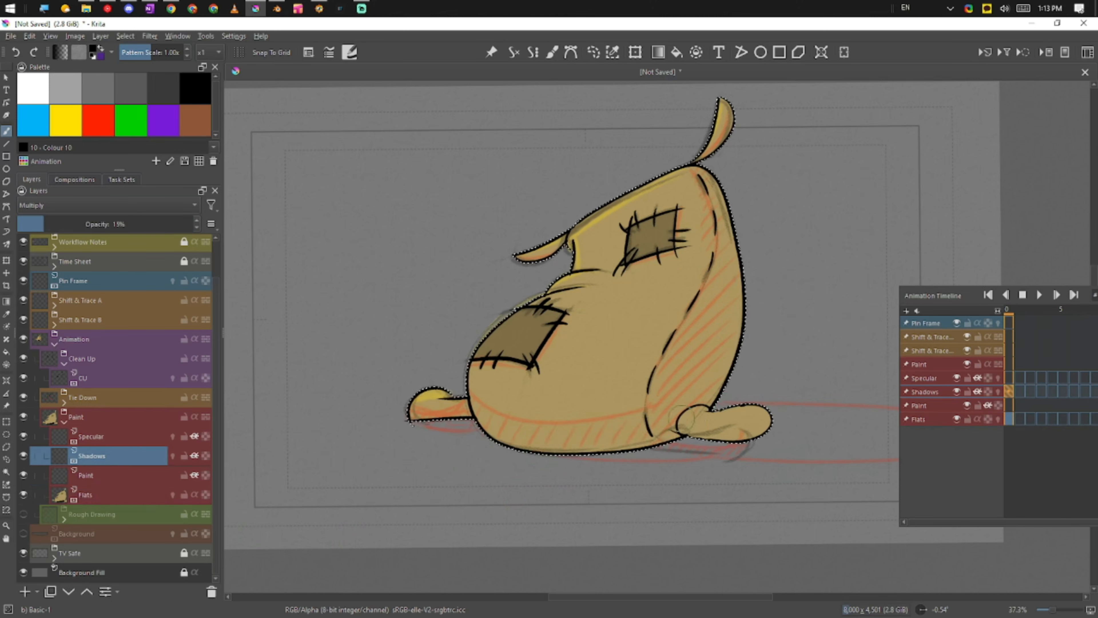
drag(766, 413, 529, 452)
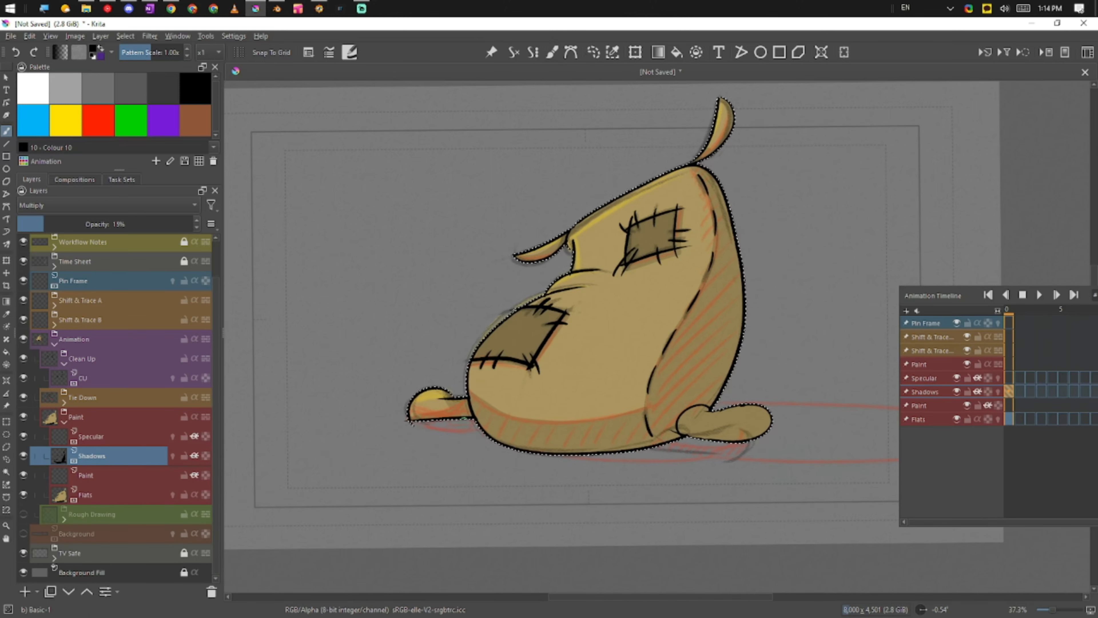
Hide the Tie Down group and move it back below the Paint group.
mouse_move(87, 397)
mouse_down()
mouse_move(104, 395)
mouse_move(147, 503)
mouse_move(133, 510)
mouse_move(86, 501)
mouse_move(112, 505)
mouse_move(127, 380)
mouse_move(86, 402)
mouse_move(84, 384)
mouse_move(93, 394)
mouse_up()
click(23, 496)
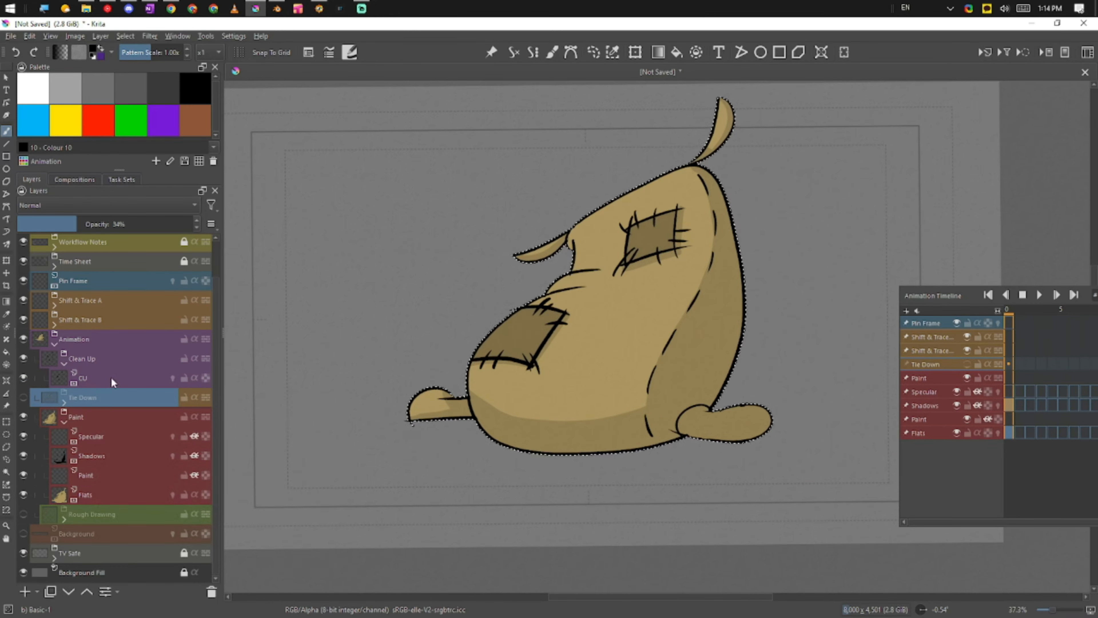
mouse_move(140, 386)
mouse_down()
mouse_move(138, 350)
mouse_move(159, 343)
mouse_move(161, 518)
mouse_move(165, 434)
mouse_move(161, 505)
mouse_up()
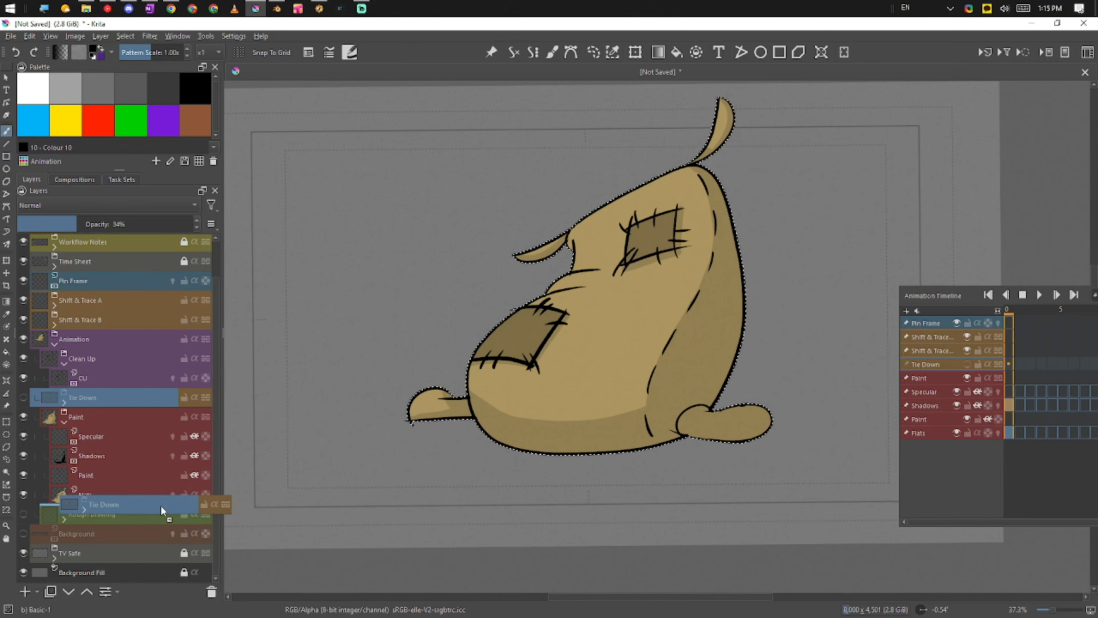
drag(162, 510, 157, 508)
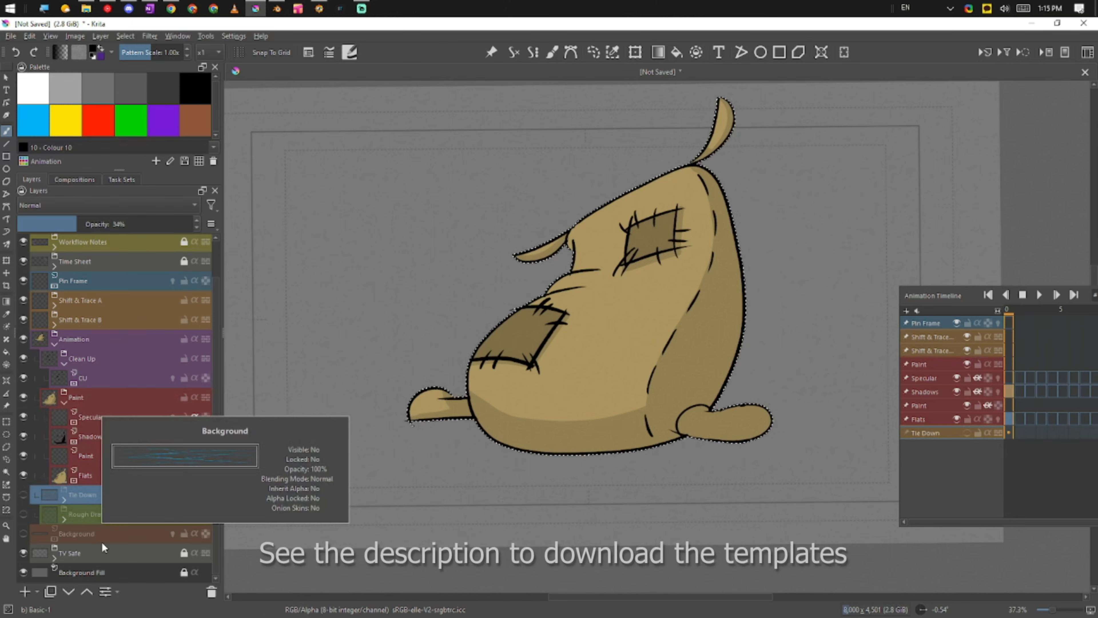
On the Specular layer, paint white highlights along the patched belly, folds, sloping upper edge and tip of the sack, and clear the selection.
drag(634, 485, 596, 494)
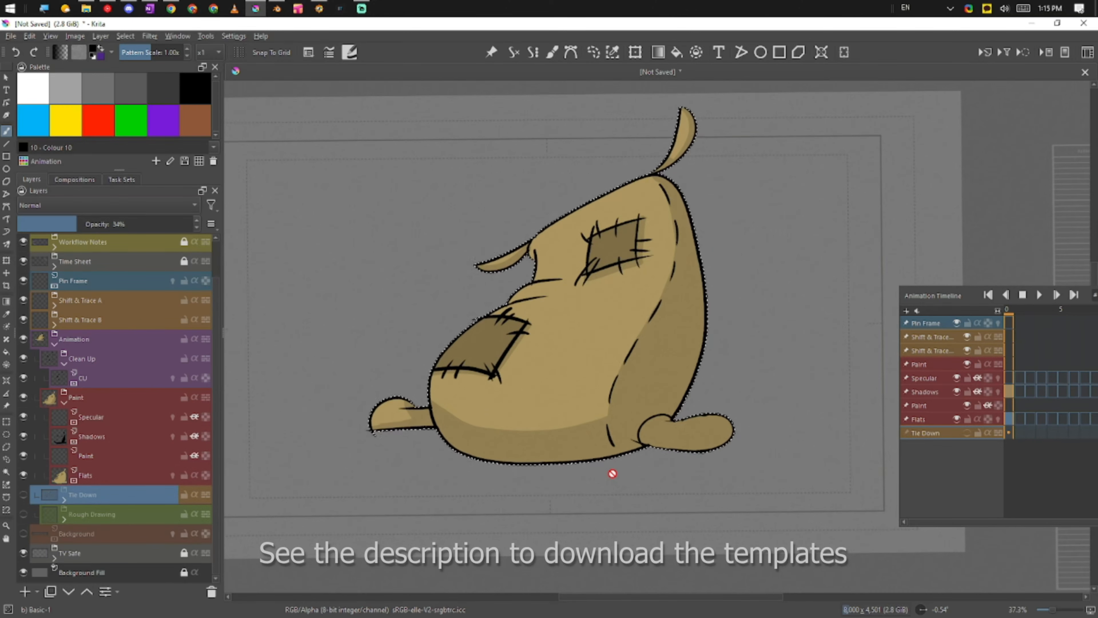
click(124, 444)
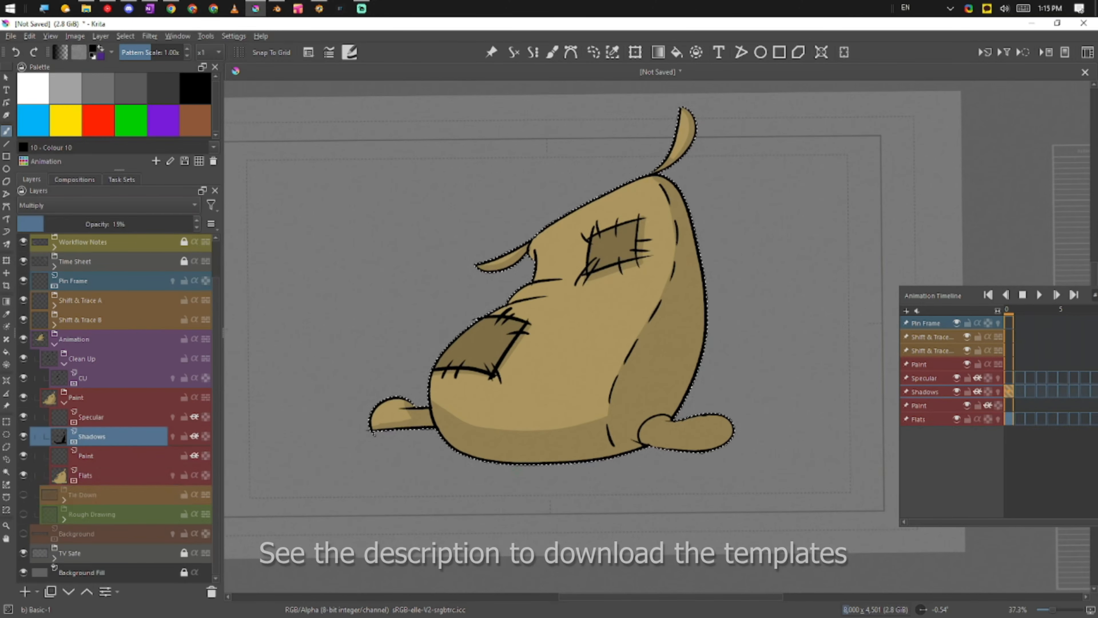
click(110, 423)
click(108, 437)
click(114, 418)
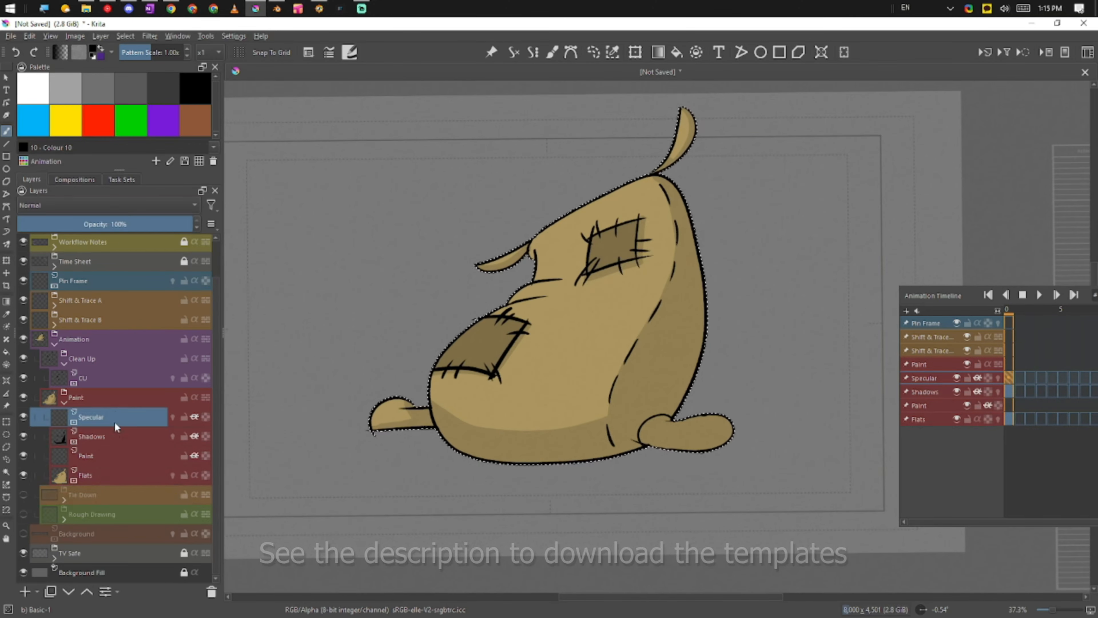
click(33, 89)
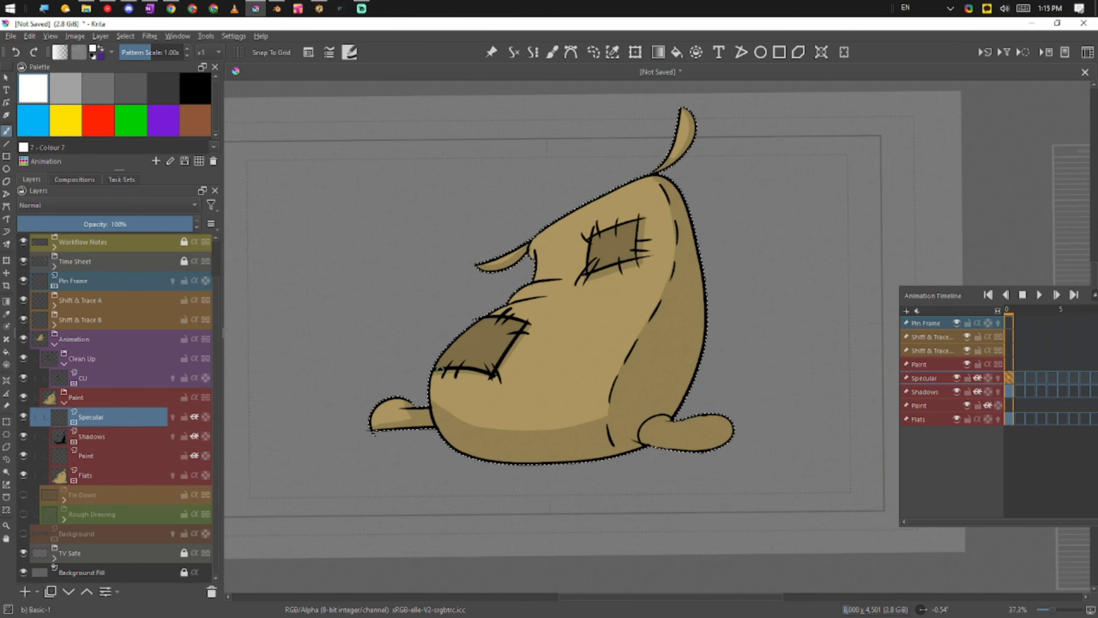
drag(433, 391, 566, 280)
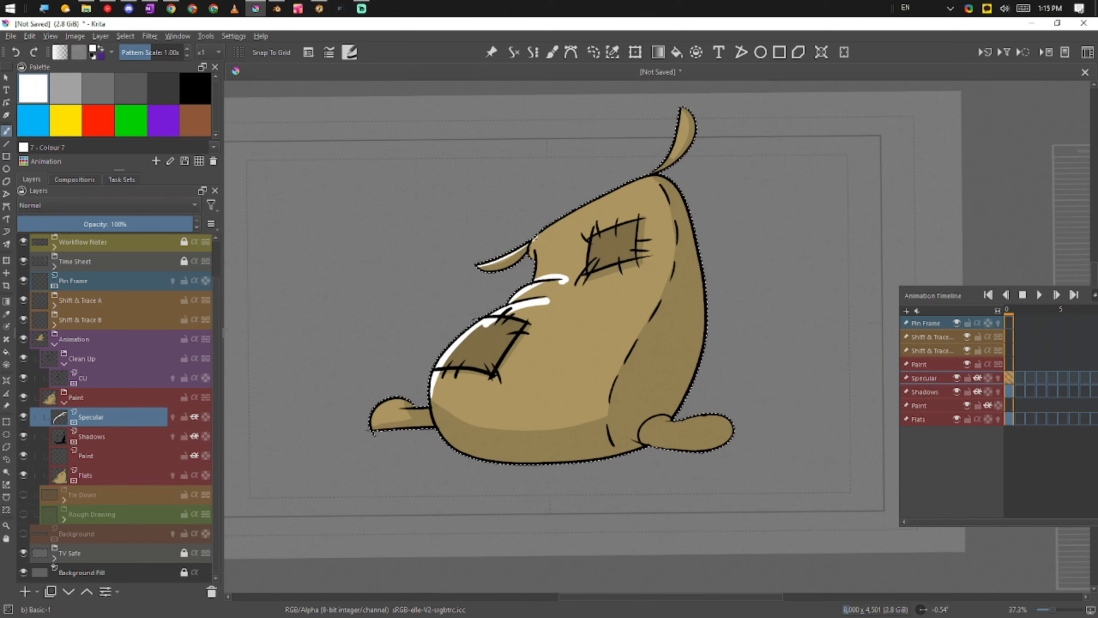
mouse_move(532, 242)
mouse_down()
mouse_move(665, 165)
mouse_move(655, 173)
mouse_move(687, 110)
mouse_up()
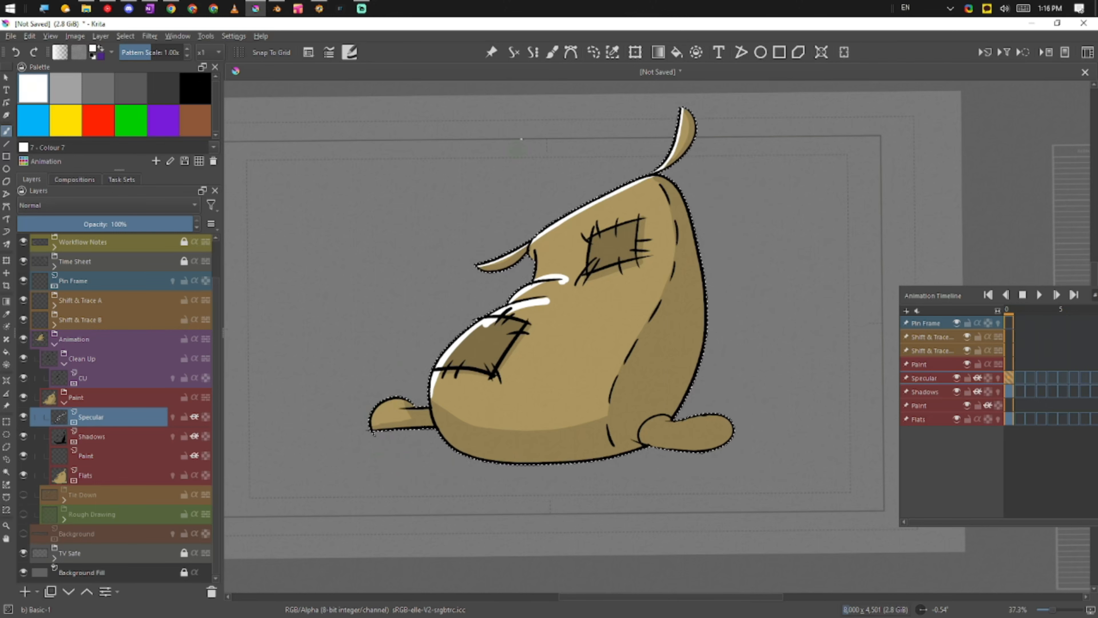
key(ctrl+shift+a)
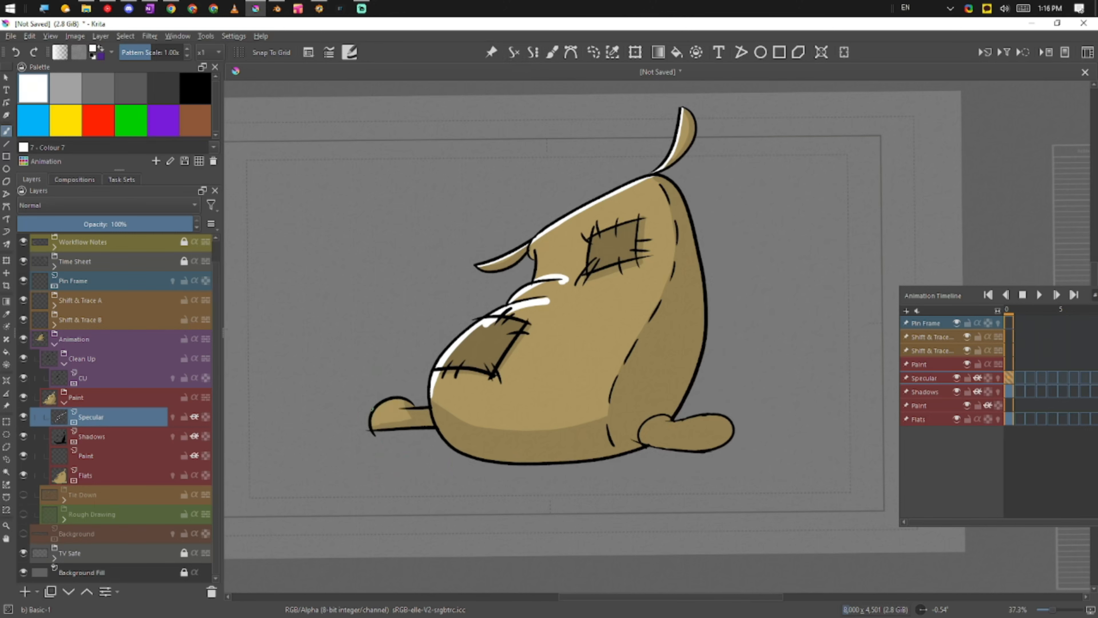
Make the Paint layer inside the Paint group active and switch the brush to the Pencil-5 Tilted preset.
click(114, 454)
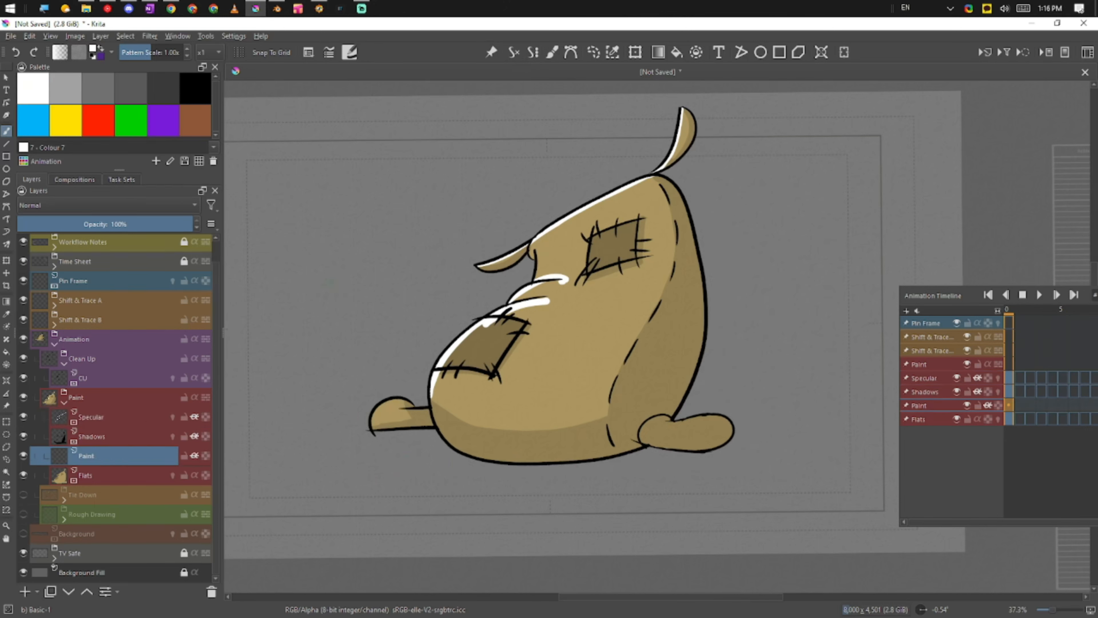
right_click(341, 310)
right_click(380, 310)
right_click(342, 200)
click(394, 249)
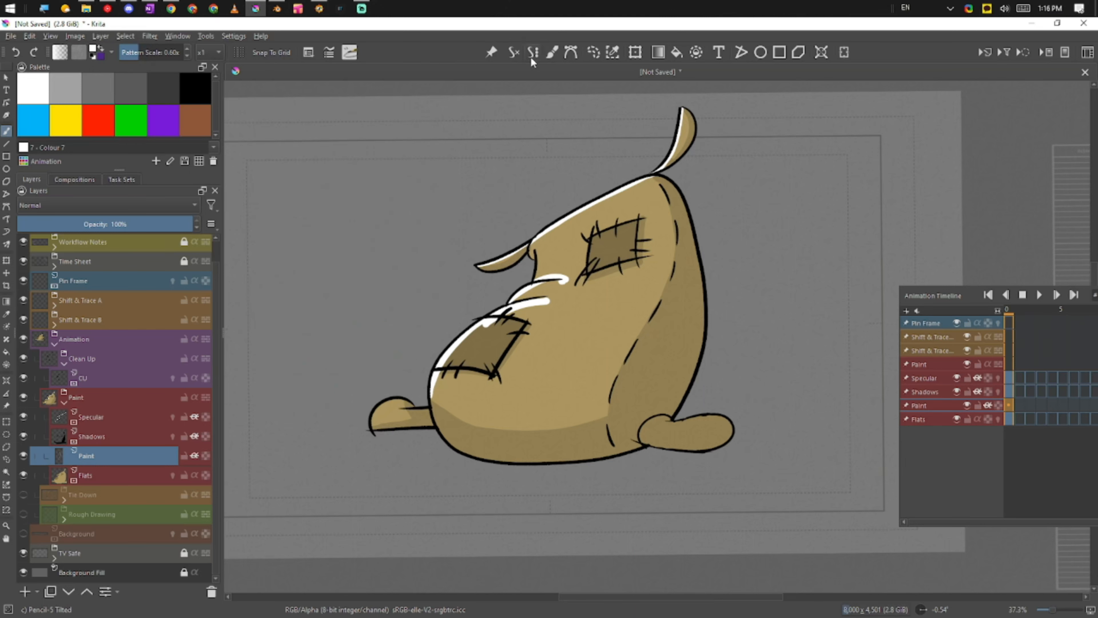
click(121, 476)
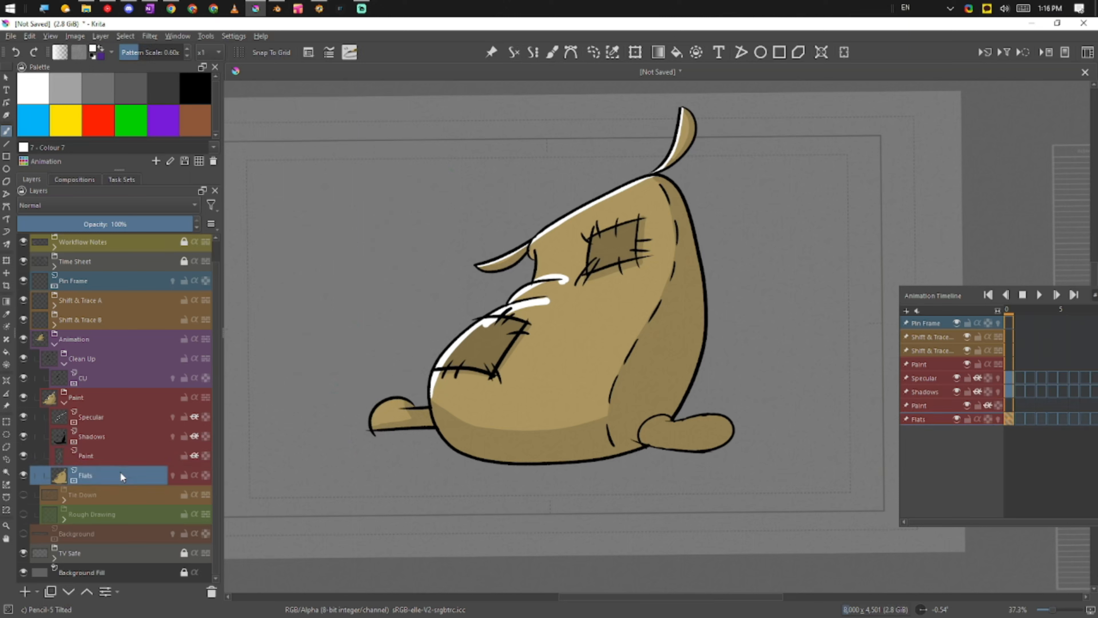
drag(544, 340, 565, 362)
key(ctrl+z)
mouse_move(375, 409)
mouse_down()
mouse_move(399, 409)
mouse_move(399, 399)
mouse_up()
key(ctrl+z)
right_click(390, 411)
click(468, 418)
key(ctrl+z)
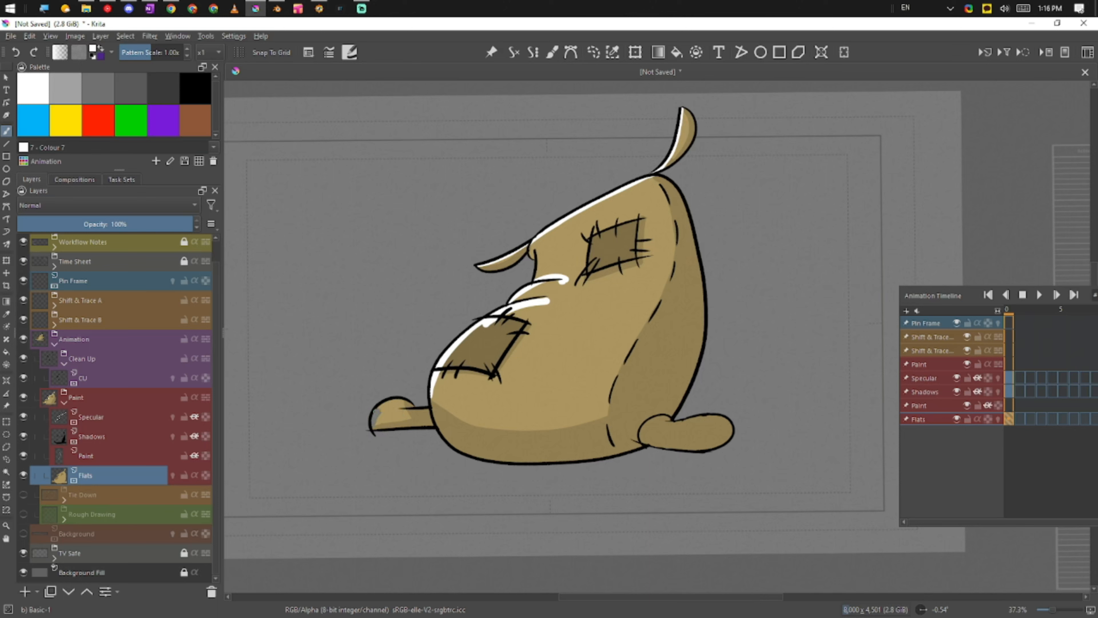
click(121, 455)
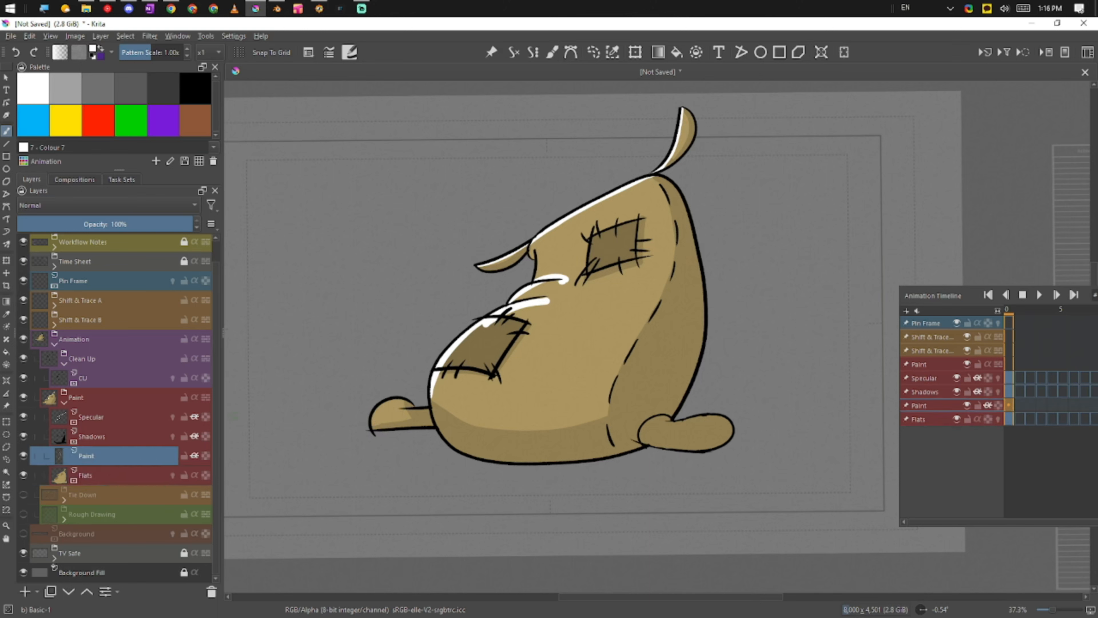
Make the Specular layer active and switch the brush to the Ink-4 Pen Rough preset.
click(138, 421)
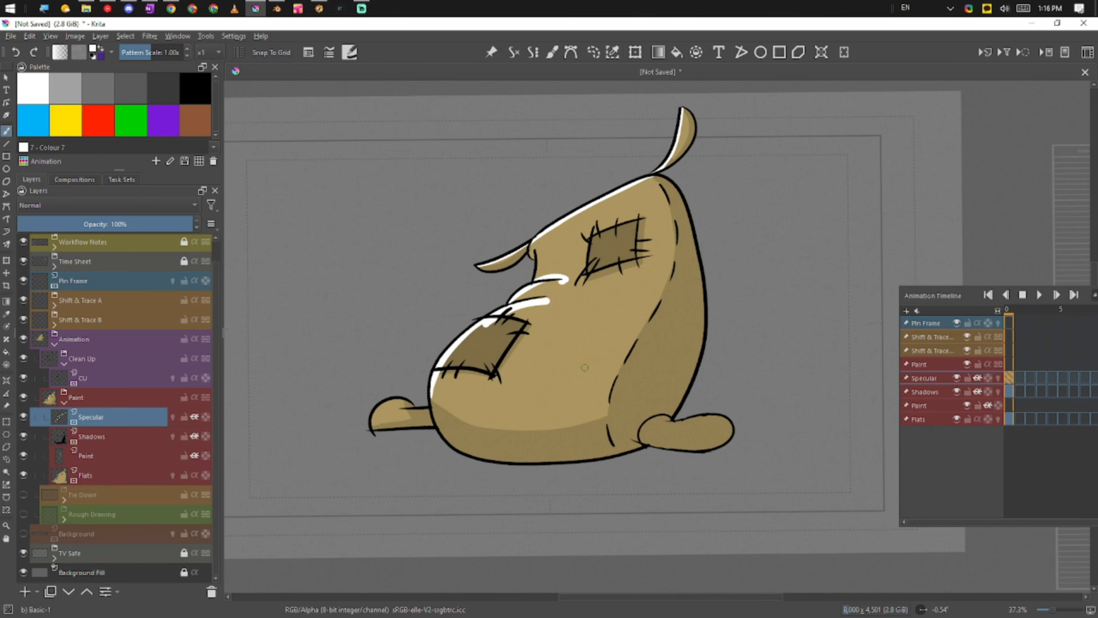
right_click(560, 338)
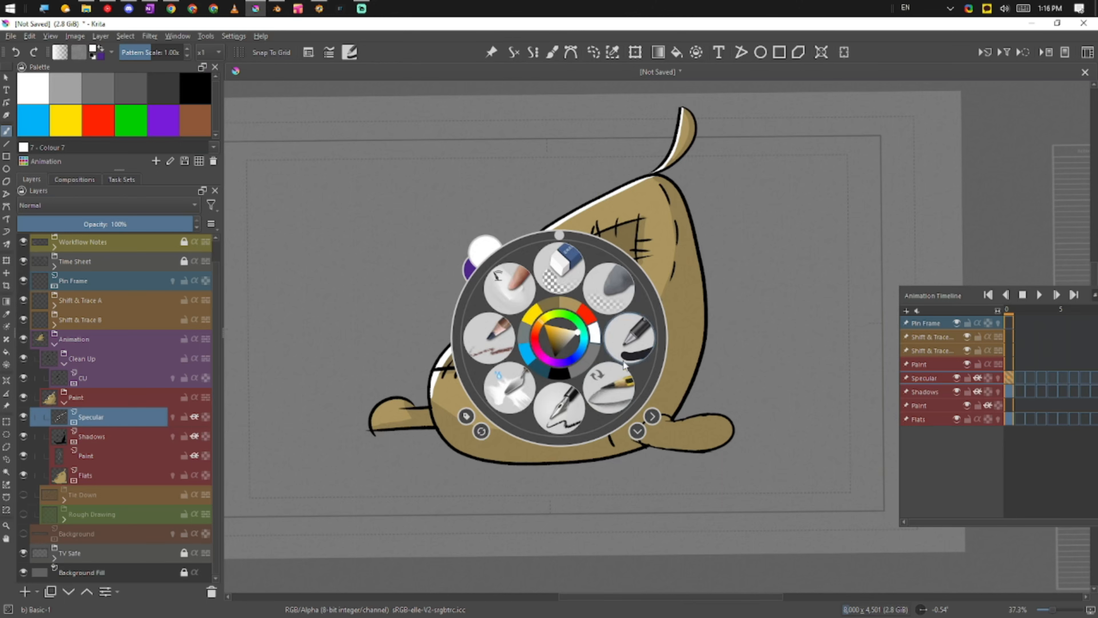
click(556, 409)
drag(531, 357, 580, 405)
key(ctrl+z)
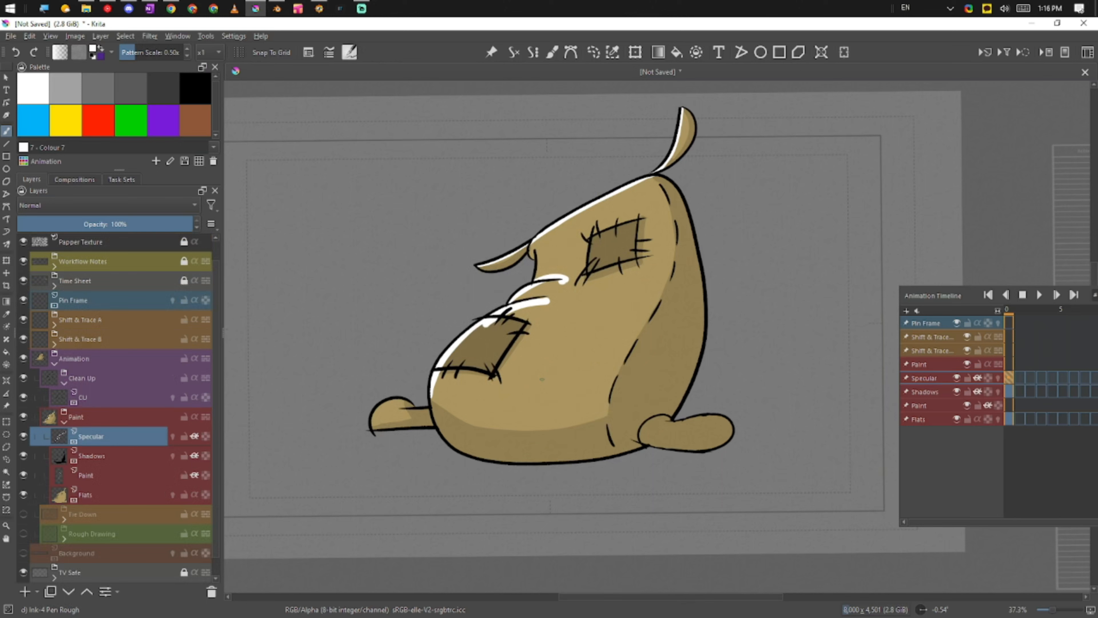
key(Delete)
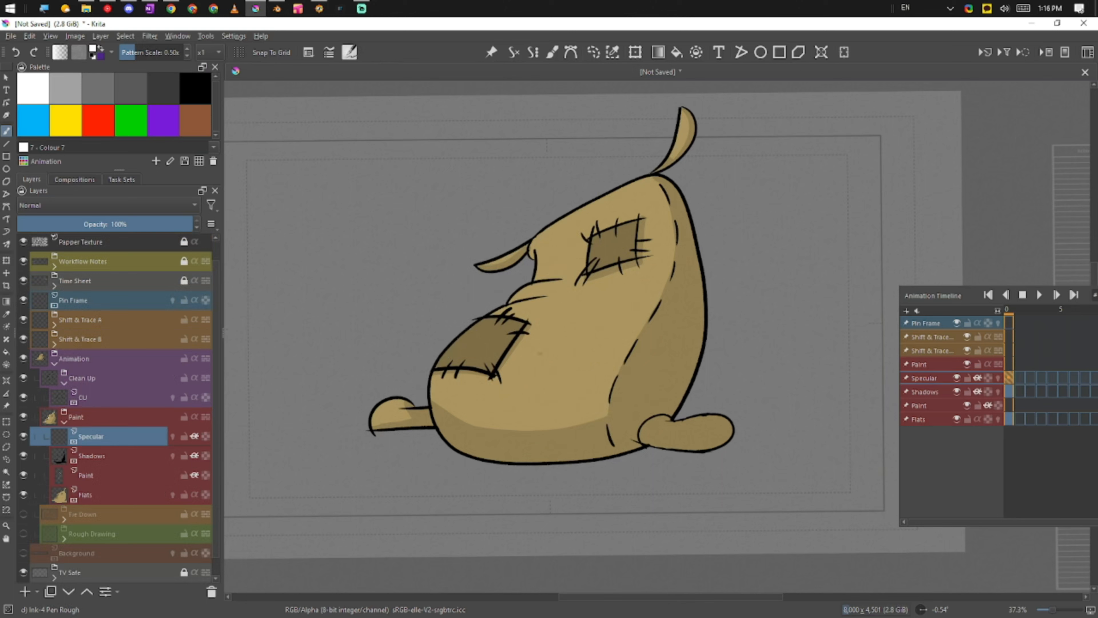
click(117, 450)
right_click(535, 383)
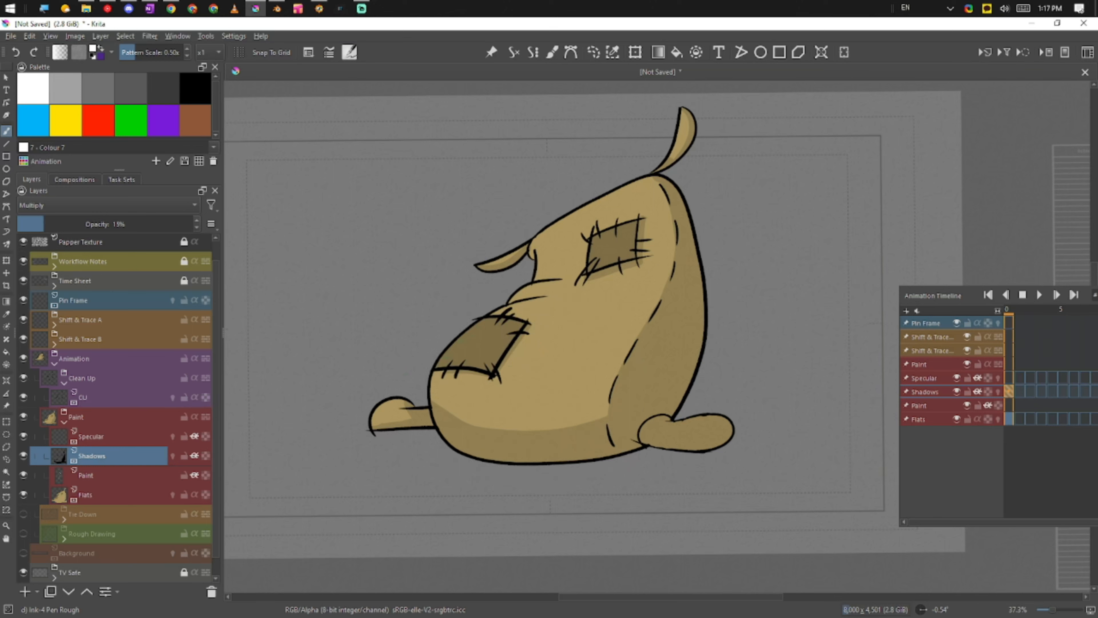
click(118, 436)
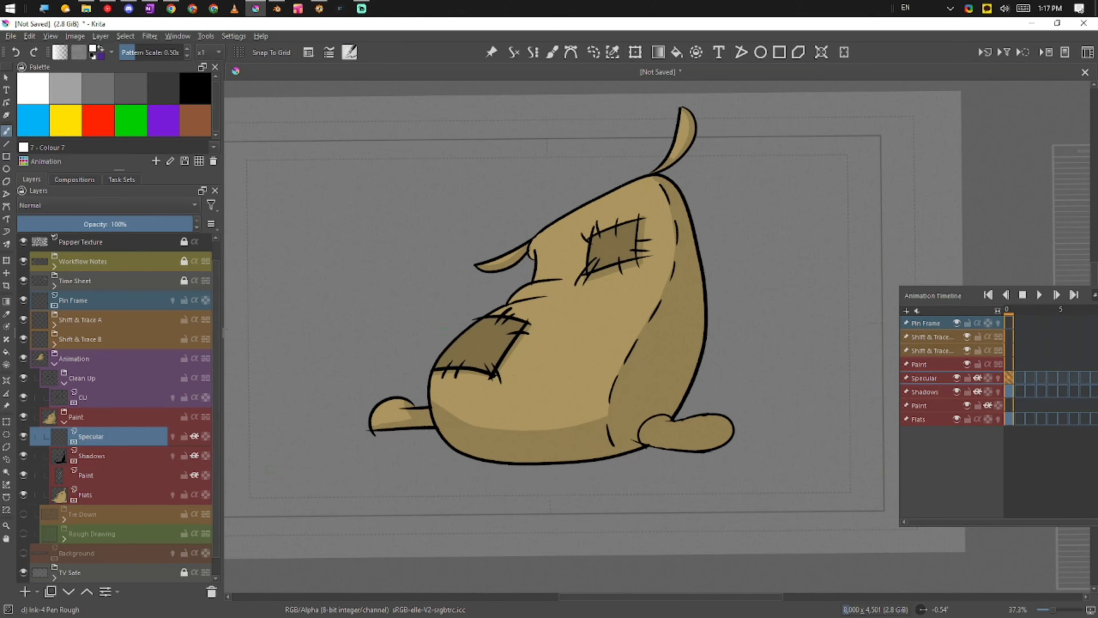
mouse_move(430, 394)
mouse_down()
mouse_move(462, 337)
mouse_move(546, 301)
mouse_up()
key(ctrl+z)
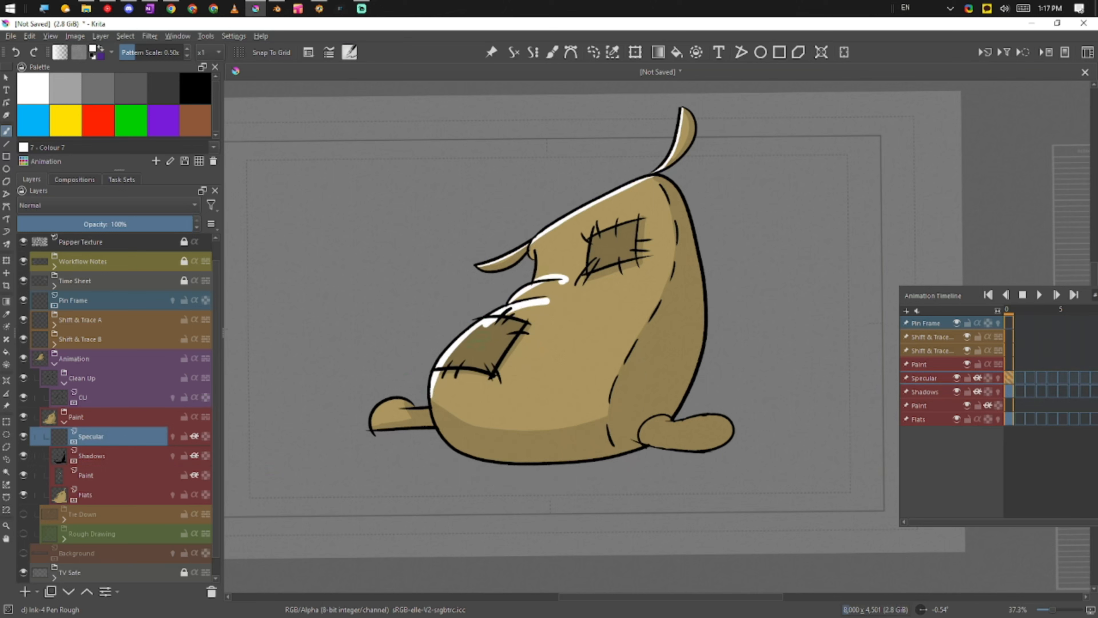
Clear the Specular layer and repaint white highlights along the sack's upper edge, tip, folds, patches, belly and both feet.
key(Delete)
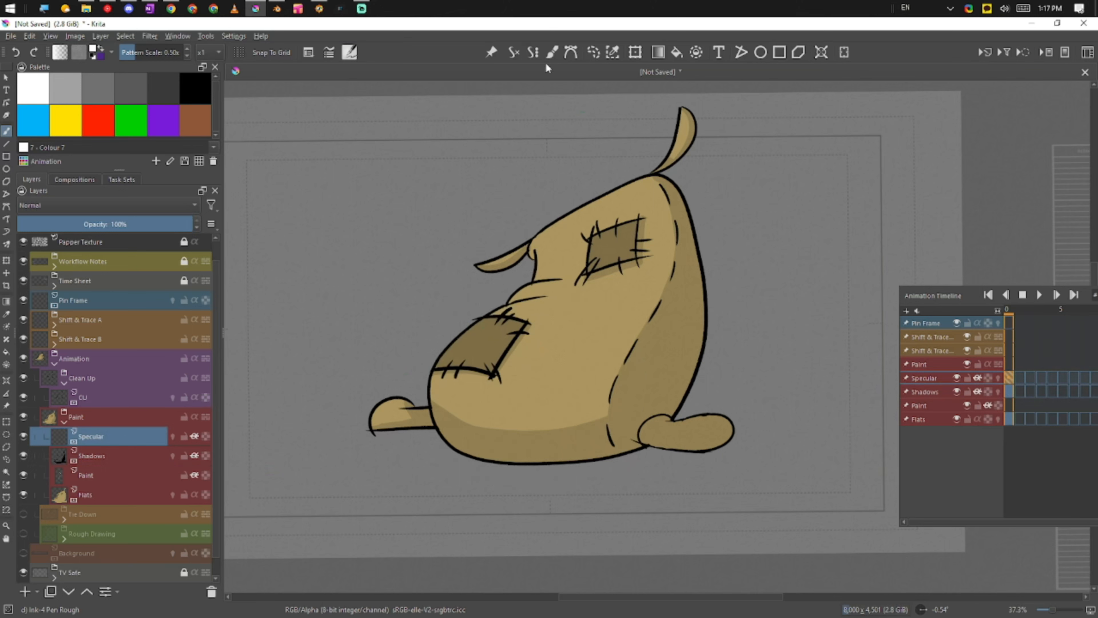
mouse_move(475, 264)
mouse_down()
mouse_move(642, 182)
mouse_move(683, 109)
mouse_up()
mouse_move(593, 233)
mouse_down()
mouse_move(589, 266)
mouse_move(595, 231)
mouse_move(644, 215)
mouse_up()
mouse_move(535, 250)
mouse_down()
mouse_move(534, 283)
mouse_move(546, 282)
mouse_move(512, 300)
mouse_move(530, 302)
mouse_move(456, 340)
mouse_move(424, 399)
mouse_move(371, 426)
mouse_up()
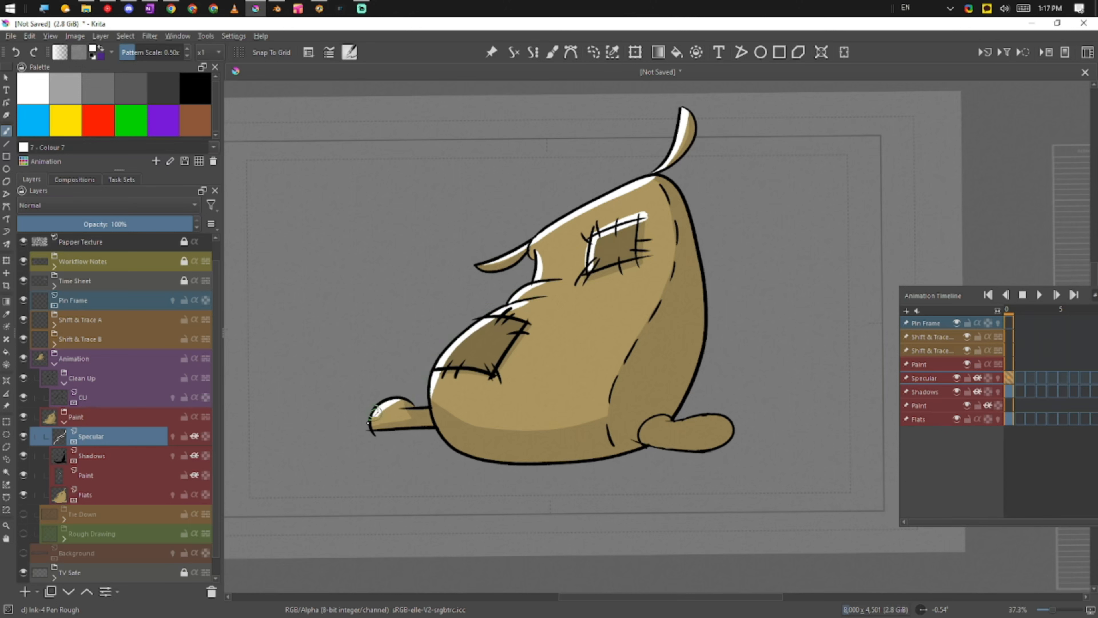
drag(673, 417, 724, 415)
Set the Specular layer's blending mode to Overlay and its opacity to 20%.
drag(574, 498, 605, 459)
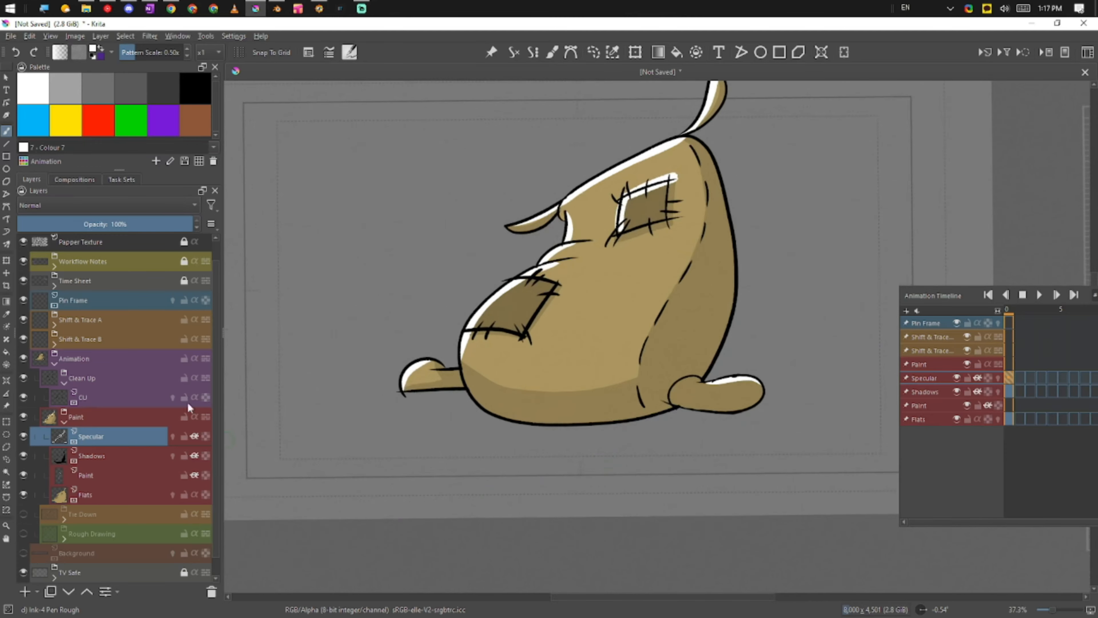
drag(165, 222, 108, 222)
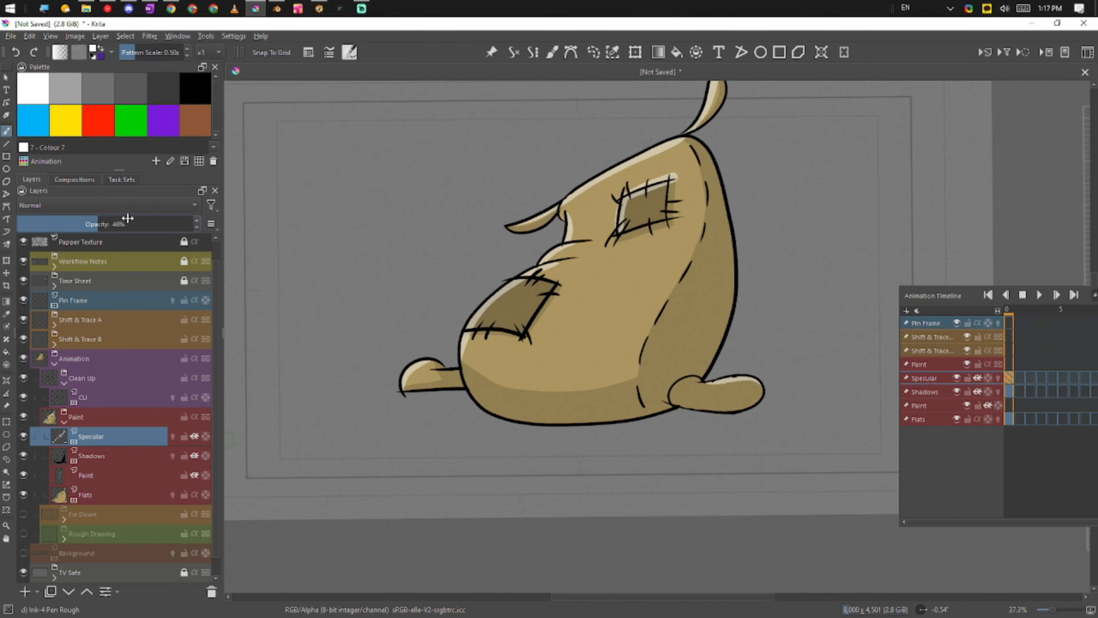
click(135, 206)
click(95, 396)
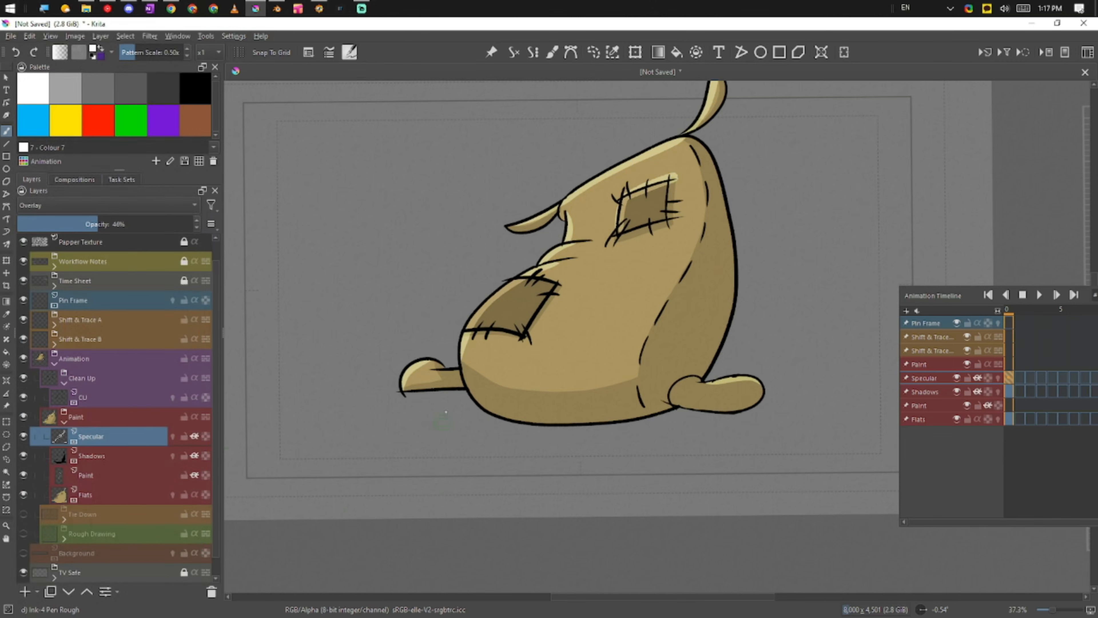
drag(95, 224, 52, 224)
On the Shadows layer, rework the shading on the front foot with the brush and undo the unwanted strokes.
mouse_move(637, 335)
mouse_down()
mouse_move(597, 409)
mouse_move(612, 415)
mouse_move(599, 440)
mouse_up()
key(l)
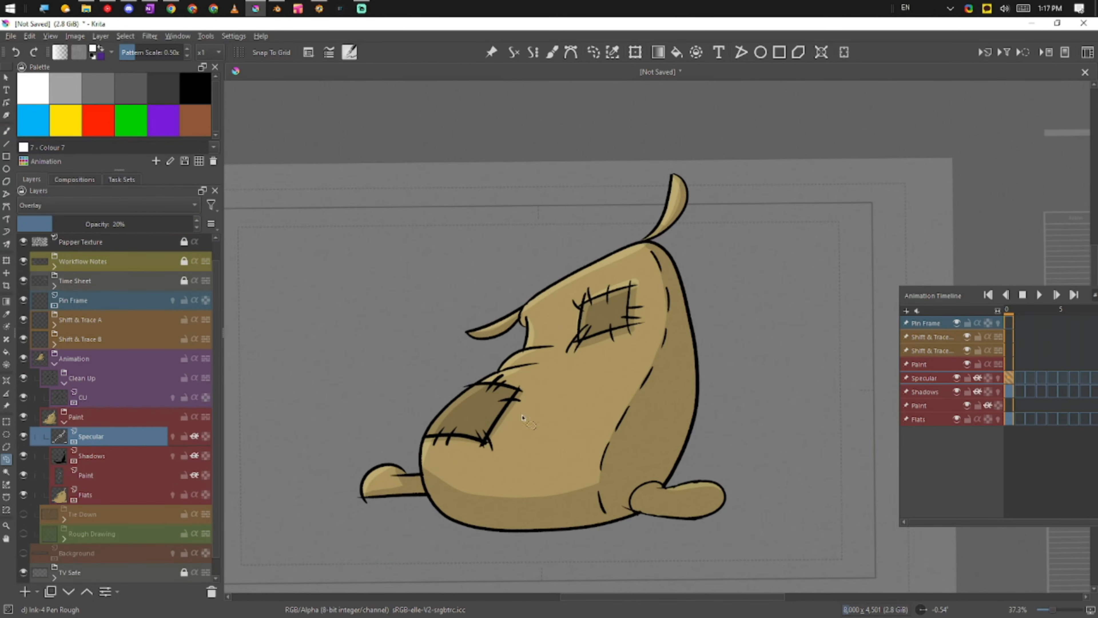
key(Page_Down)
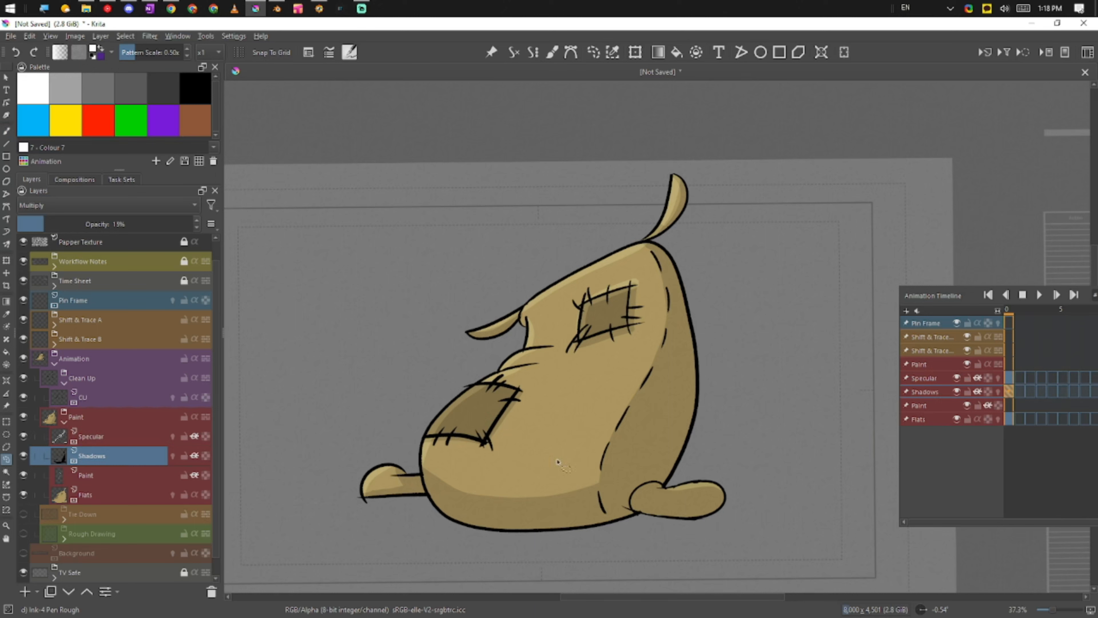
drag(423, 523, 475, 478)
mouse_move(348, 481)
mouse_down()
mouse_move(592, 426)
mouse_move(623, 403)
mouse_up()
key(b)
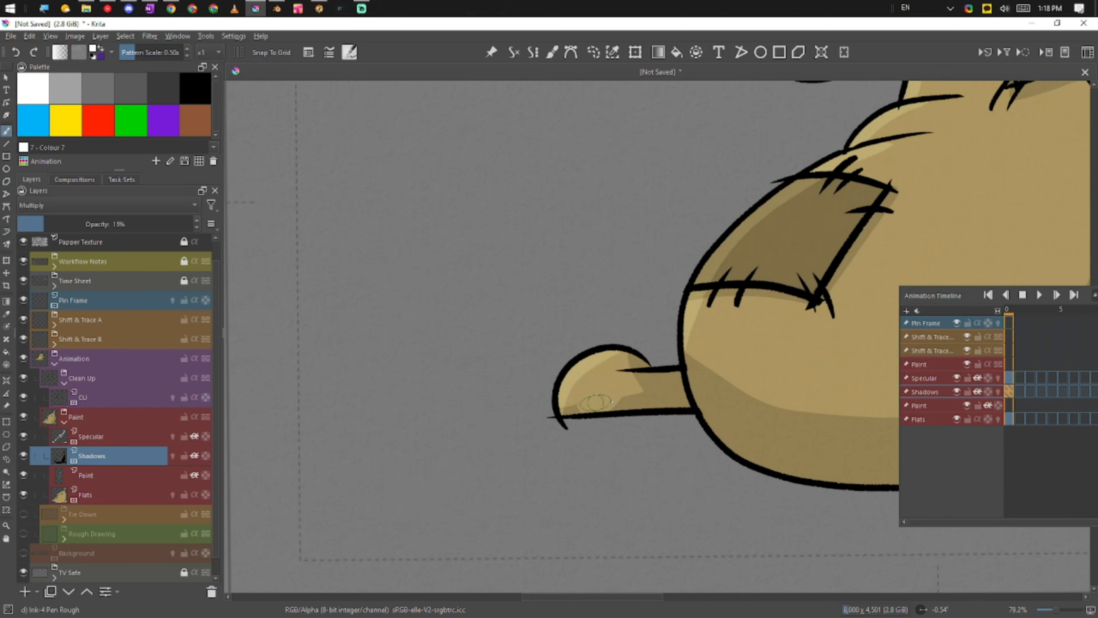
mouse_move(626, 396)
mouse_down()
mouse_move(554, 401)
mouse_move(658, 392)
mouse_move(550, 416)
mouse_move(660, 394)
mouse_up()
drag(599, 408, 570, 410)
key(ctrl+z)
drag(648, 398, 566, 412)
key(ctrl+z)
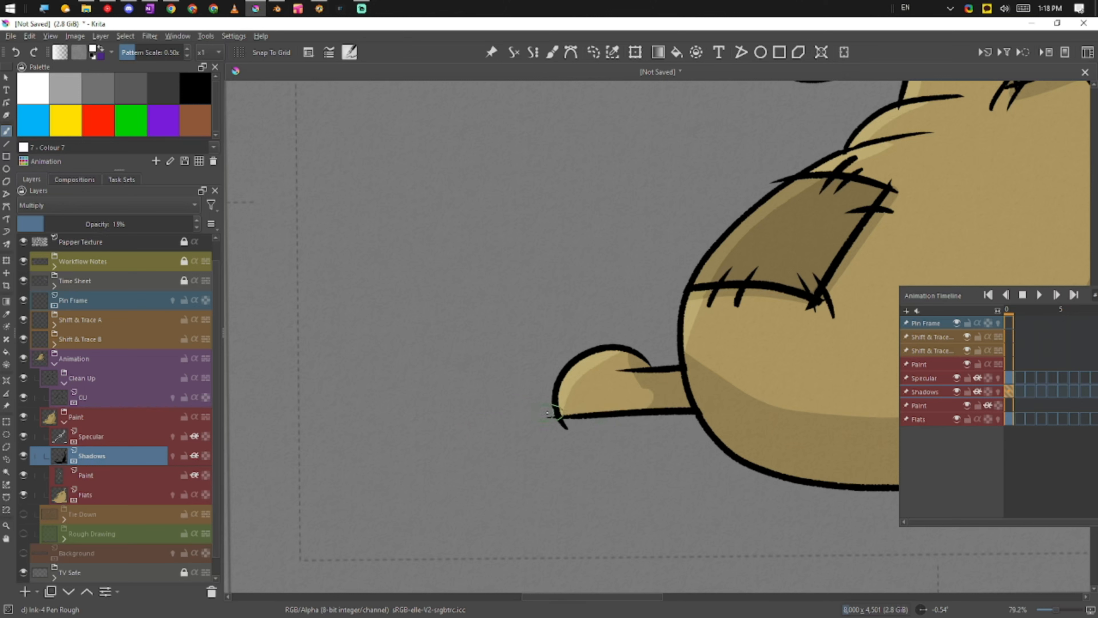
Keep the Ink-4 Pen Rough preset and repaint the front foot's shadow where it meets the body.
mouse_move(643, 393)
mouse_down()
mouse_move(502, 421)
mouse_move(655, 396)
mouse_move(529, 417)
mouse_move(575, 422)
mouse_move(587, 448)
mouse_move(648, 403)
mouse_move(638, 359)
mouse_move(594, 399)
mouse_move(624, 365)
mouse_move(645, 371)
mouse_move(654, 410)
mouse_move(665, 392)
mouse_move(643, 396)
mouse_up()
right_click(643, 396)
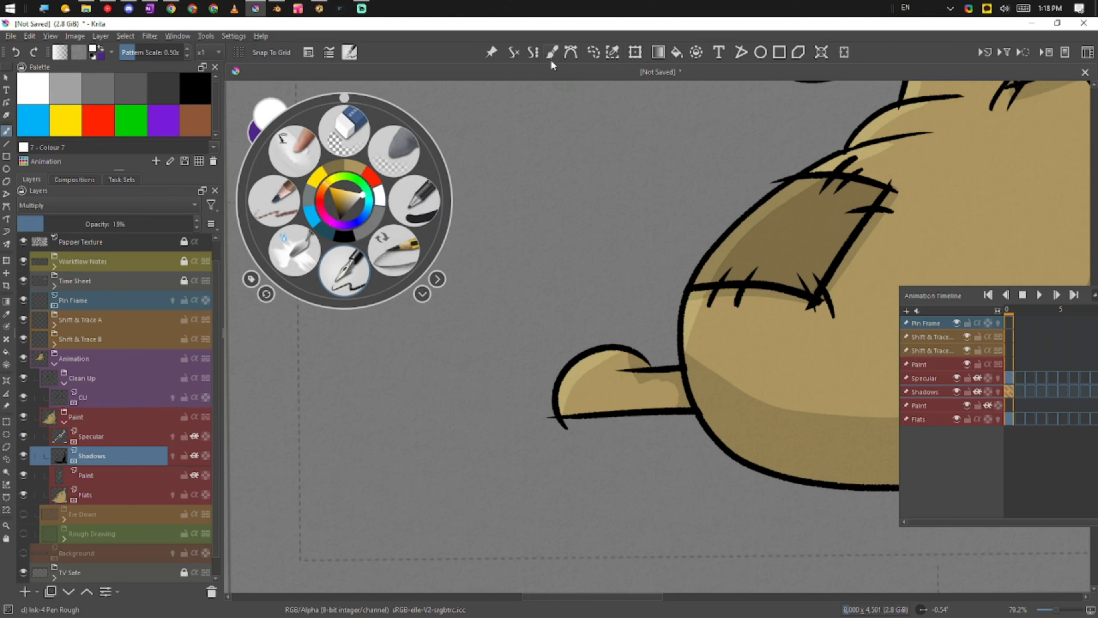
click(344, 271)
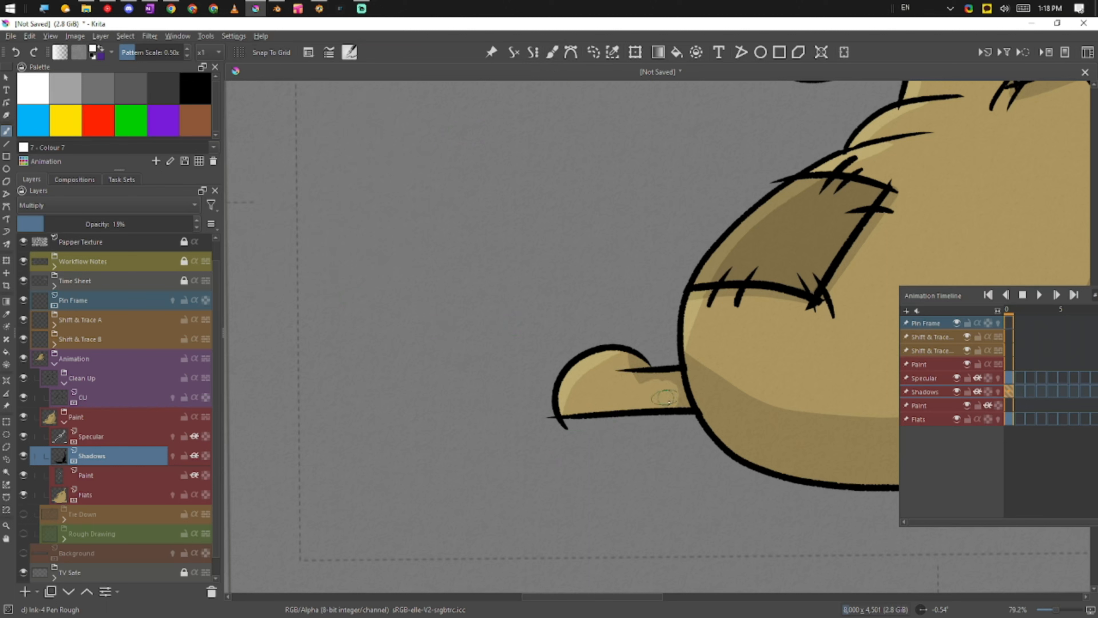
drag(691, 413, 821, 473)
mouse_move(772, 542)
mouse_down()
mouse_move(770, 507)
mouse_move(656, 474)
mouse_move(639, 426)
mouse_move(581, 407)
mouse_up()
mouse_move(647, 439)
mouse_down()
mouse_move(605, 461)
mouse_move(567, 438)
mouse_move(558, 455)
mouse_up()
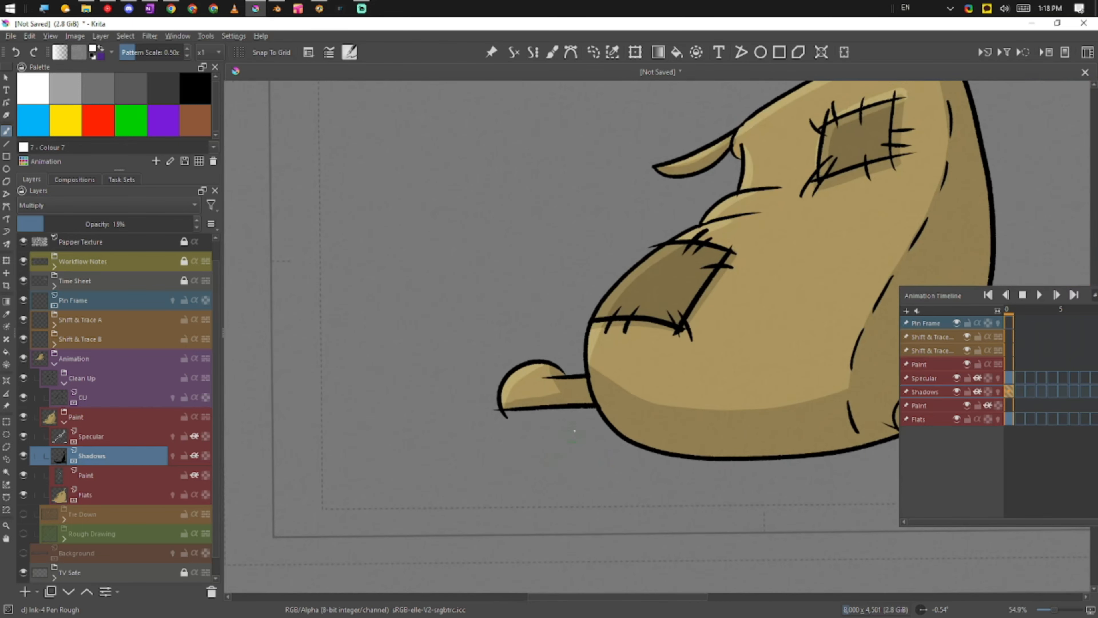
Make the Specular layer active, set the paint colour to black, and undo the trial strokes.
click(117, 476)
click(128, 438)
mouse_move(753, 300)
mouse_down()
mouse_move(583, 361)
mouse_move(630, 362)
mouse_move(623, 400)
mouse_up()
key(ctrl+z)
click(195, 88)
drag(660, 324, 610, 405)
key(ctrl+z)
Touch up the front foot's shading, painting its underside shadow in black on the Shadows layer.
drag(390, 509, 515, 498)
drag(456, 458, 513, 456)
key(ctrl+z)
drag(495, 504, 515, 488)
click(125, 459)
drag(524, 435, 555, 438)
drag(570, 484, 463, 514)
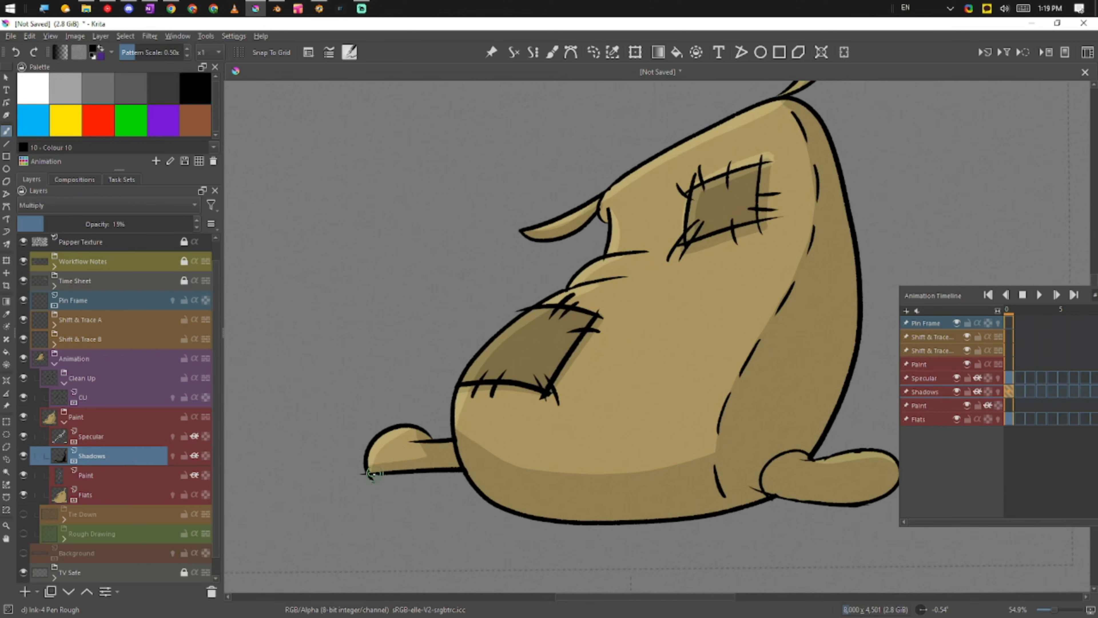
On the Specular layer, refine the highlights on the front foot and around the upper patch.
click(125, 436)
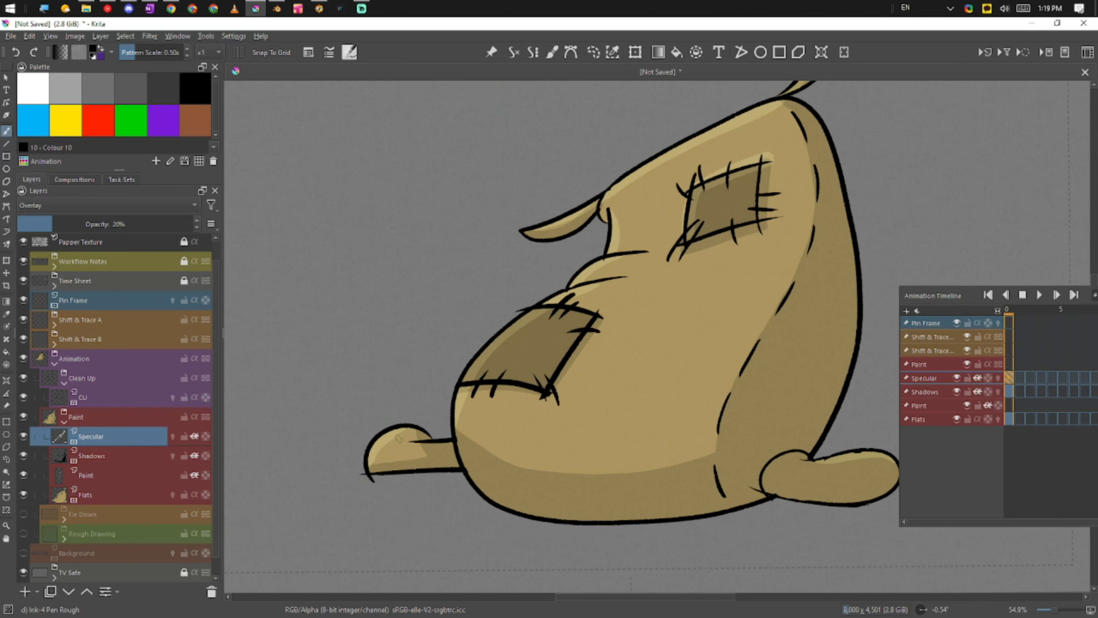
drag(755, 502, 453, 500)
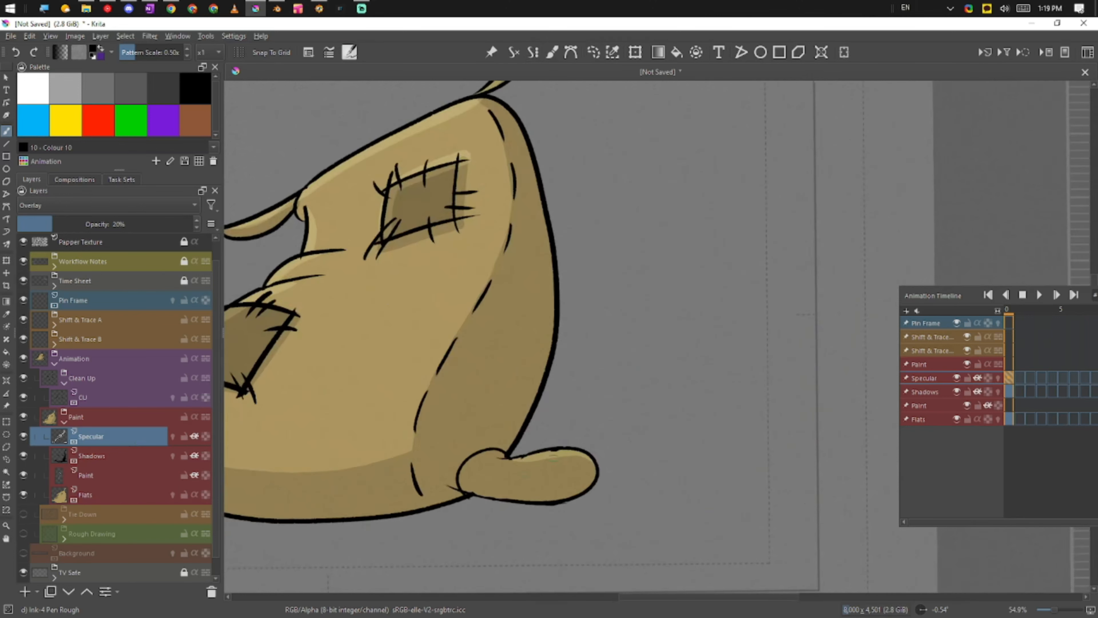
drag(484, 271, 513, 343)
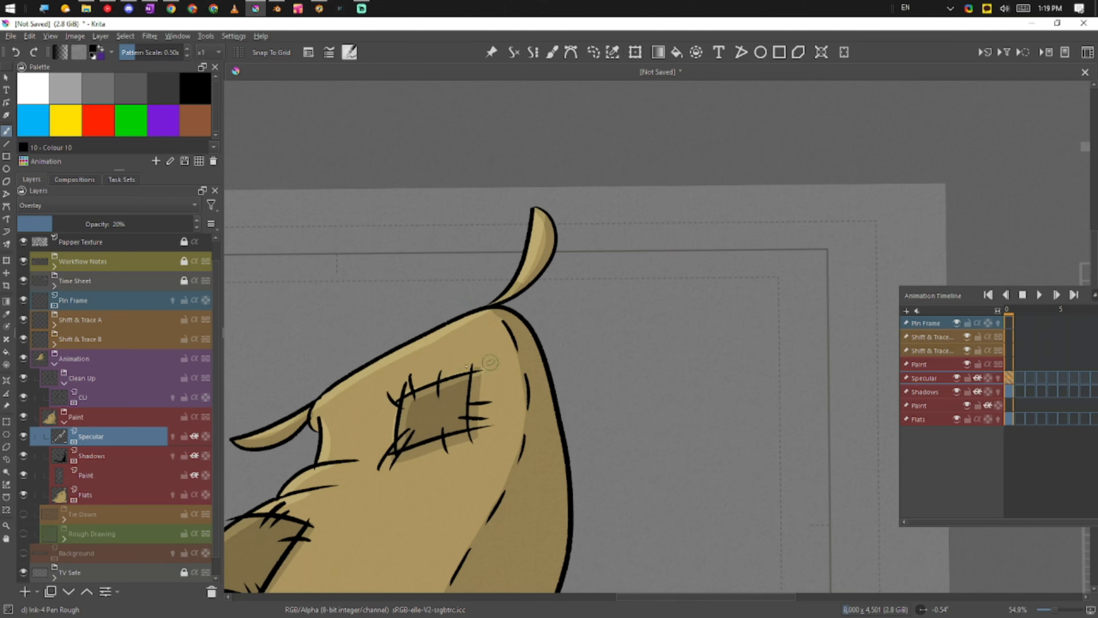
drag(384, 406, 440, 350)
Refine the shadow and highlight along the upper patch's edges, alternating between the Shadows and Specular layers.
click(113, 455)
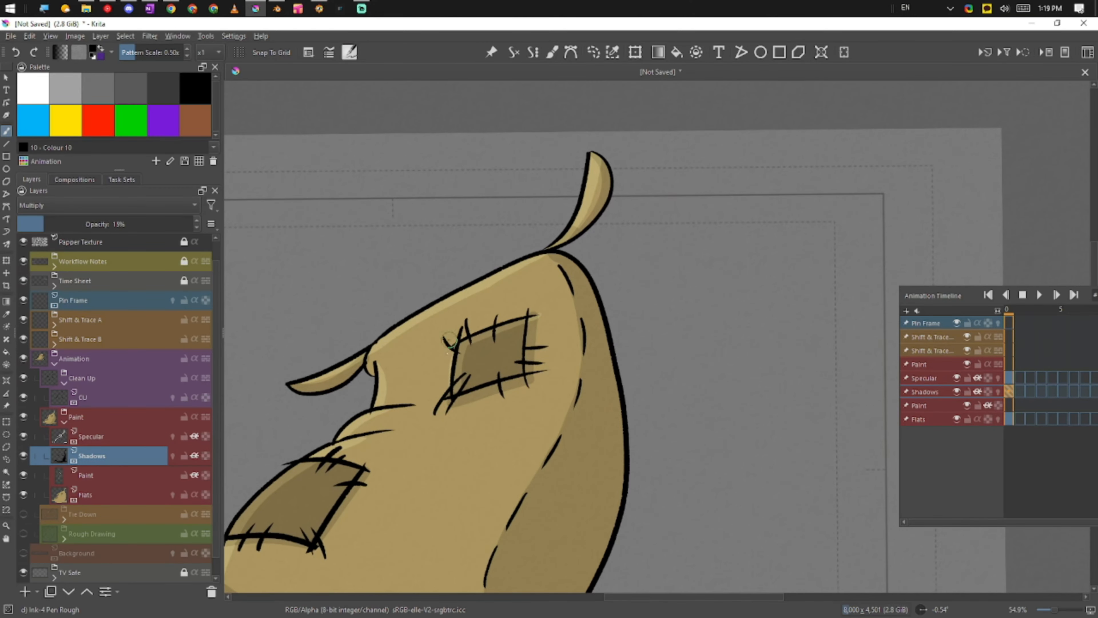
key(Page_Up)
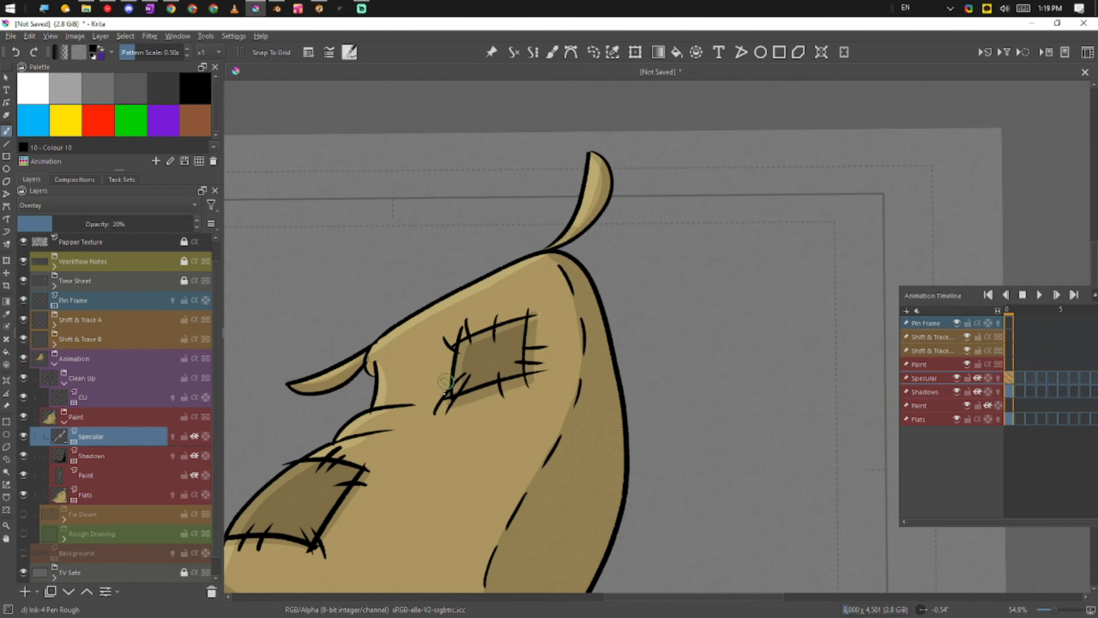
key(Page_Down)
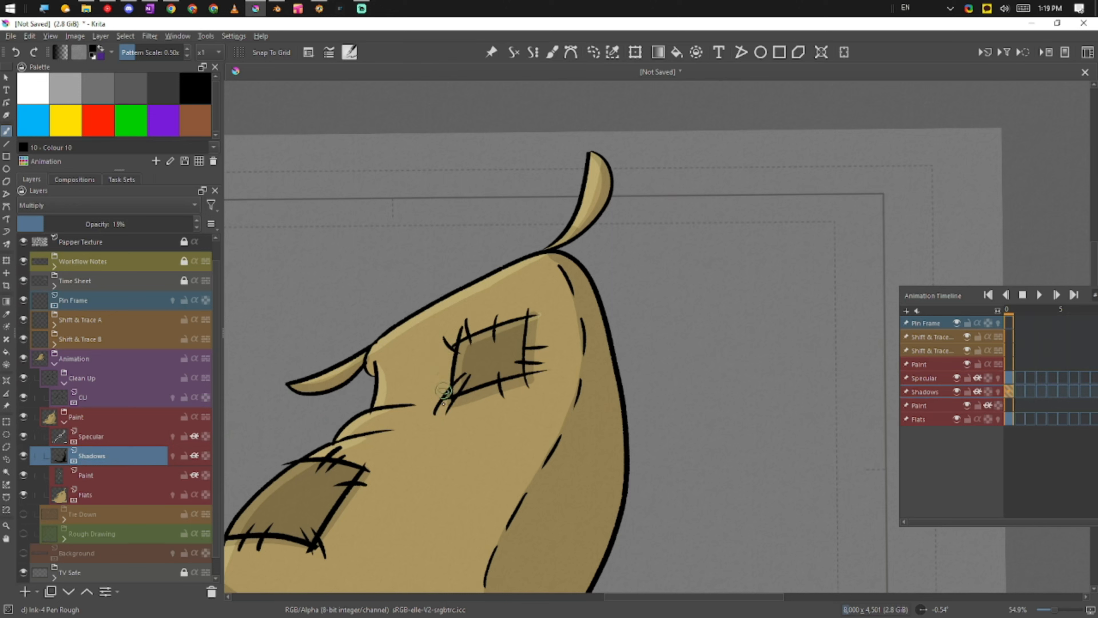
key(Page_Up)
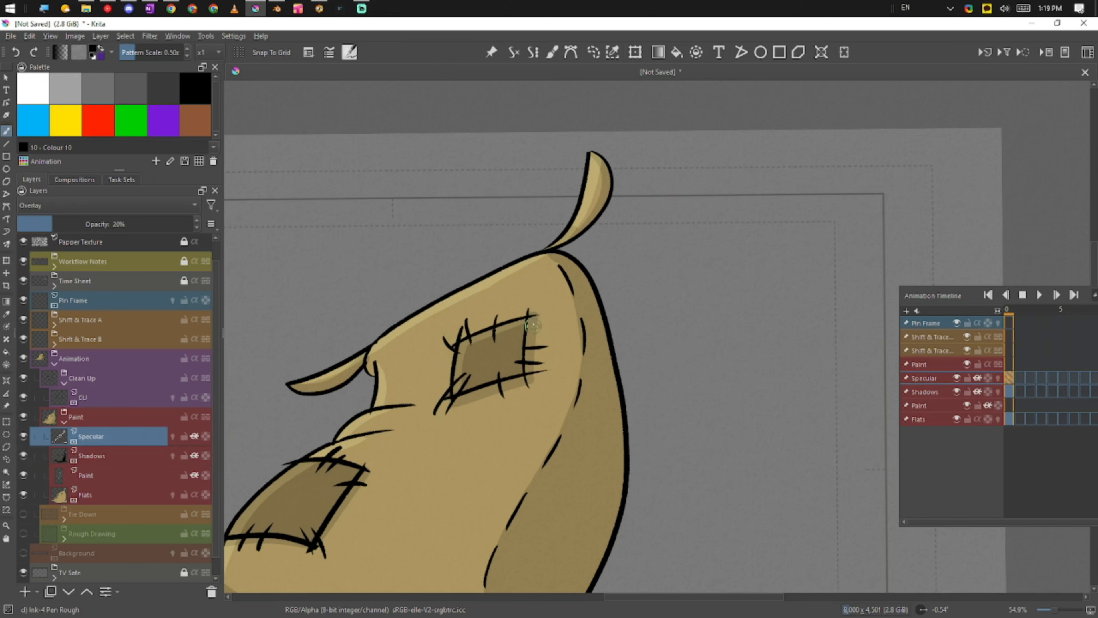
key(Page_Down)
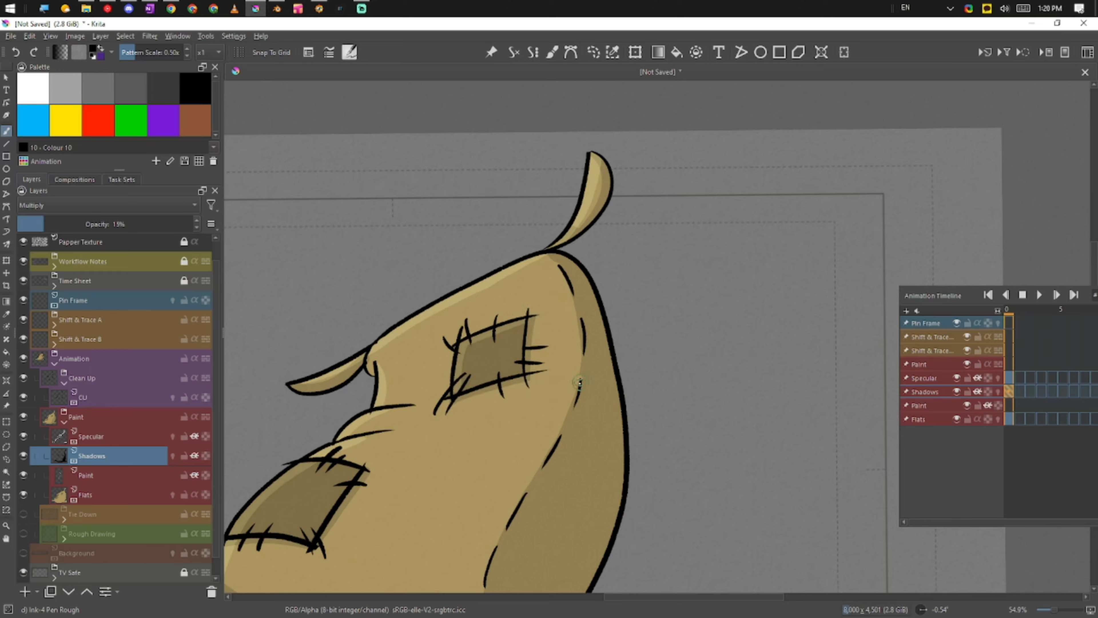
mouse_move(496, 444)
mouse_down()
mouse_move(618, 395)
mouse_move(586, 391)
mouse_up()
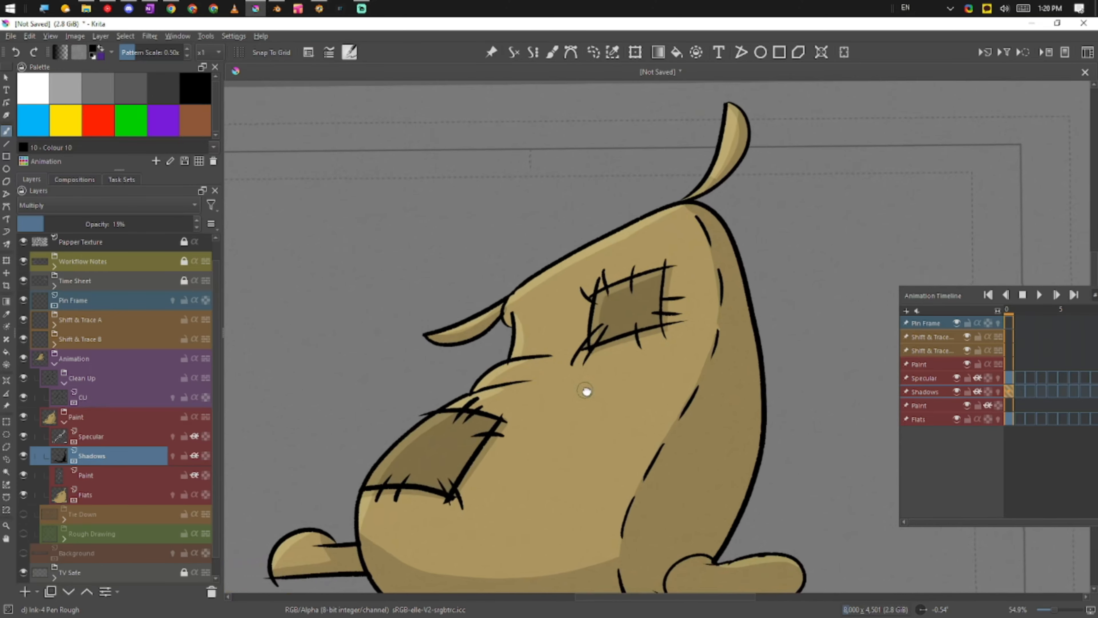
Refine the Specular highlights at the belly folds and rear foot, and make the Shadows layer active.
click(108, 437)
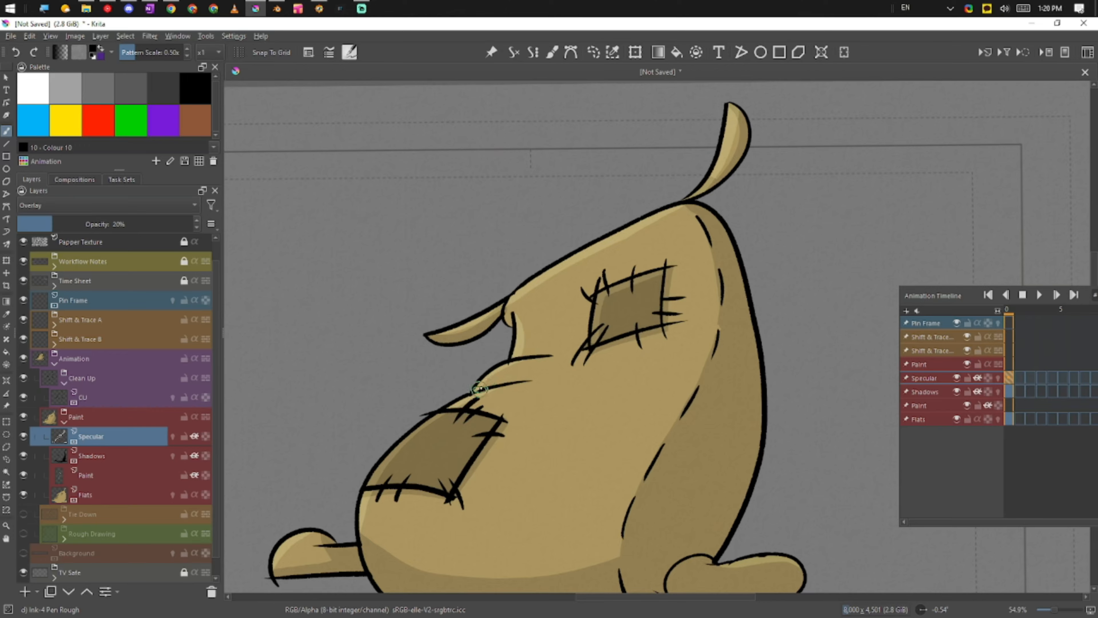
drag(558, 409, 396, 382)
mouse_move(666, 418)
mouse_down()
mouse_move(635, 441)
mouse_move(670, 414)
mouse_move(659, 511)
mouse_move(678, 476)
mouse_move(601, 508)
mouse_move(650, 515)
mouse_move(616, 527)
mouse_move(679, 509)
mouse_up()
key(Page_Down)
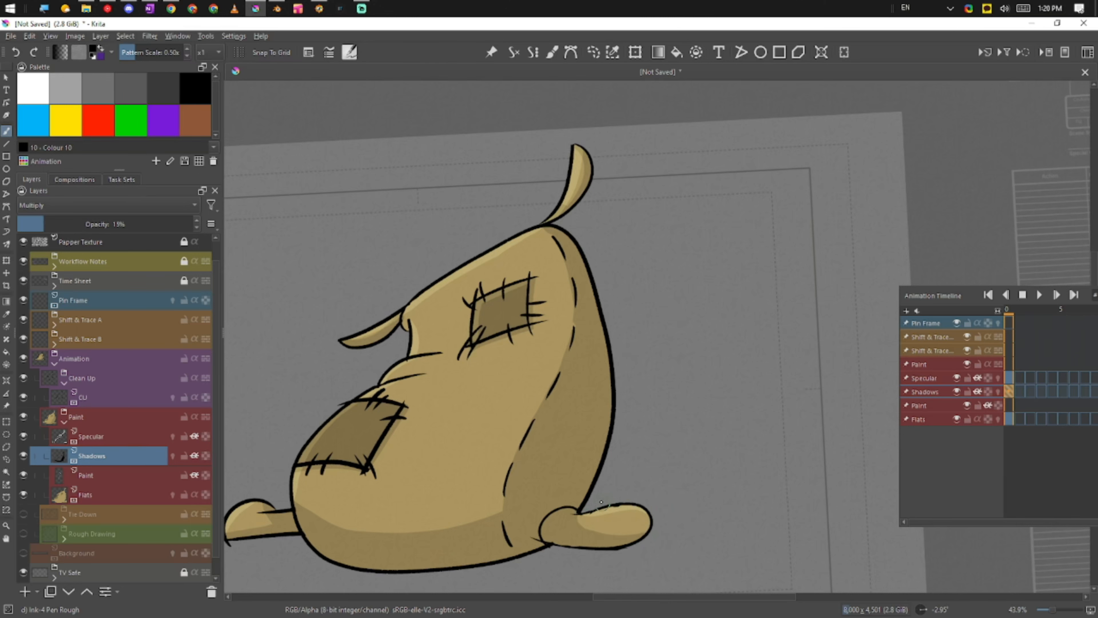
drag(731, 417, 753, 393)
scroll(753, 392, down, 4)
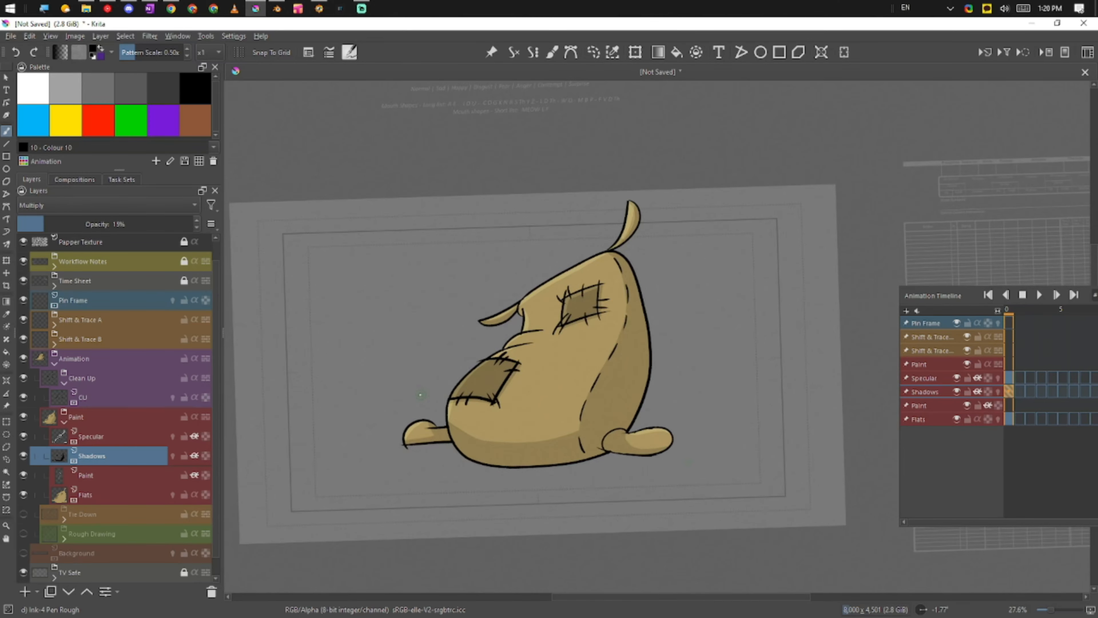
Collapse the Clean Up and Paint groups, hide both, and show the Rough Drawing group and the Background layer.
click(63, 422)
click(64, 403)
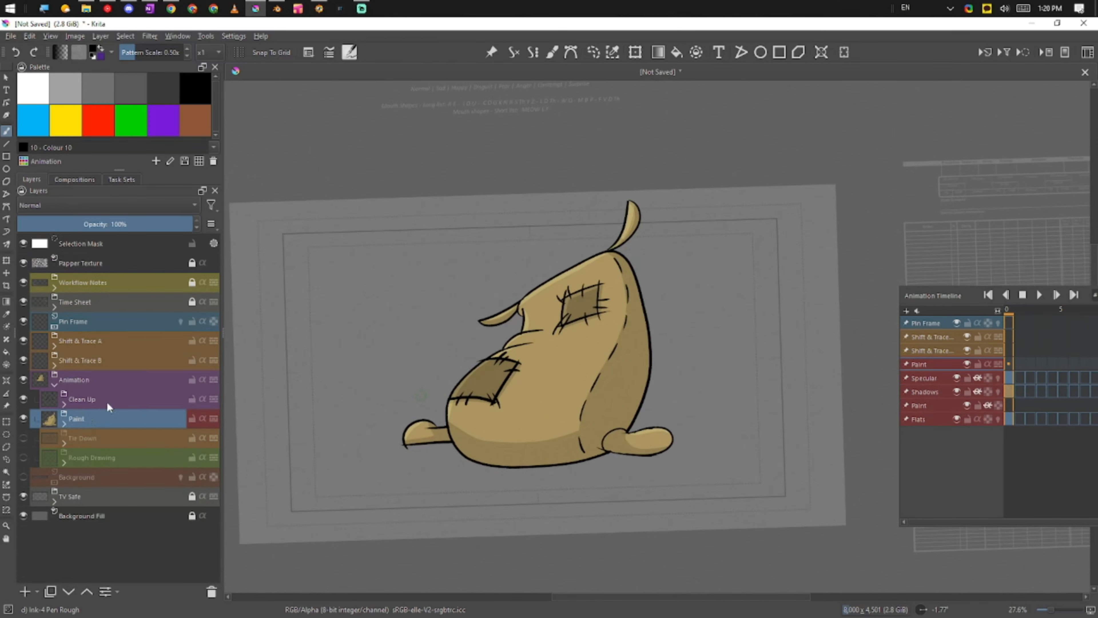
drag(23, 399, 28, 481)
click(23, 459)
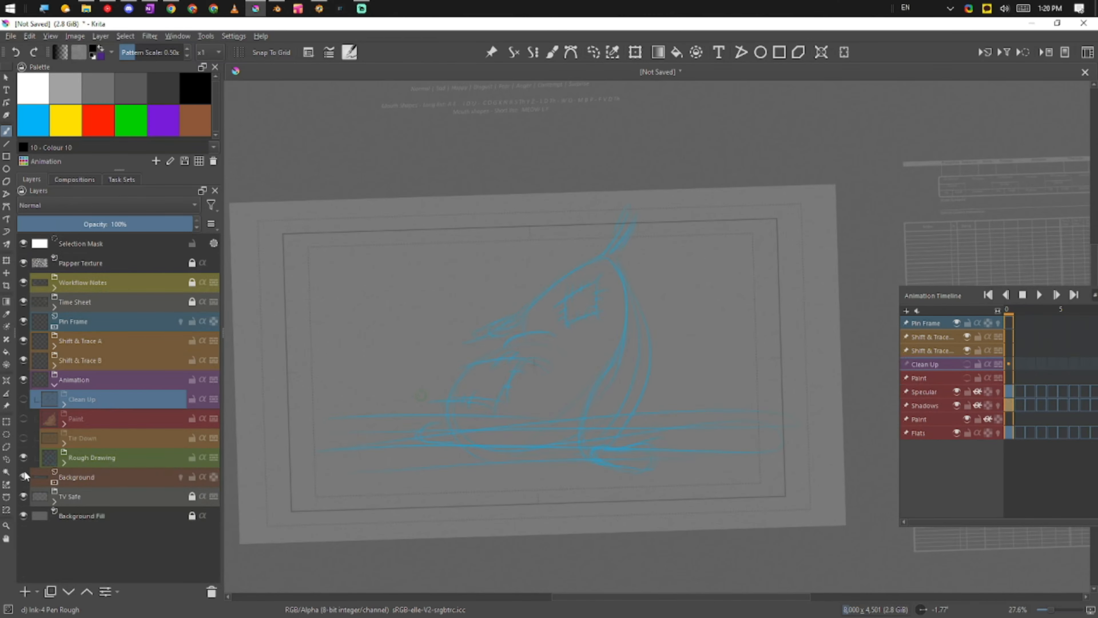
View the Tie Down group in place of Rough Drawing, and switch back to showing Clean Up and Paint over the Background.
click(24, 438)
click(24, 457)
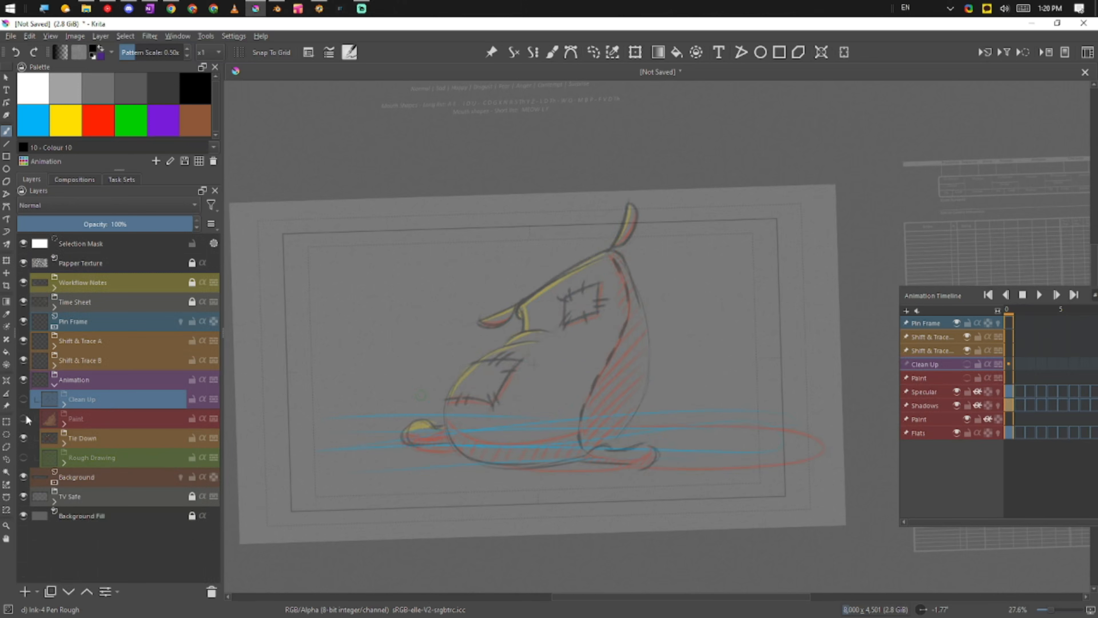
click(24, 399)
click(23, 438)
click(24, 418)
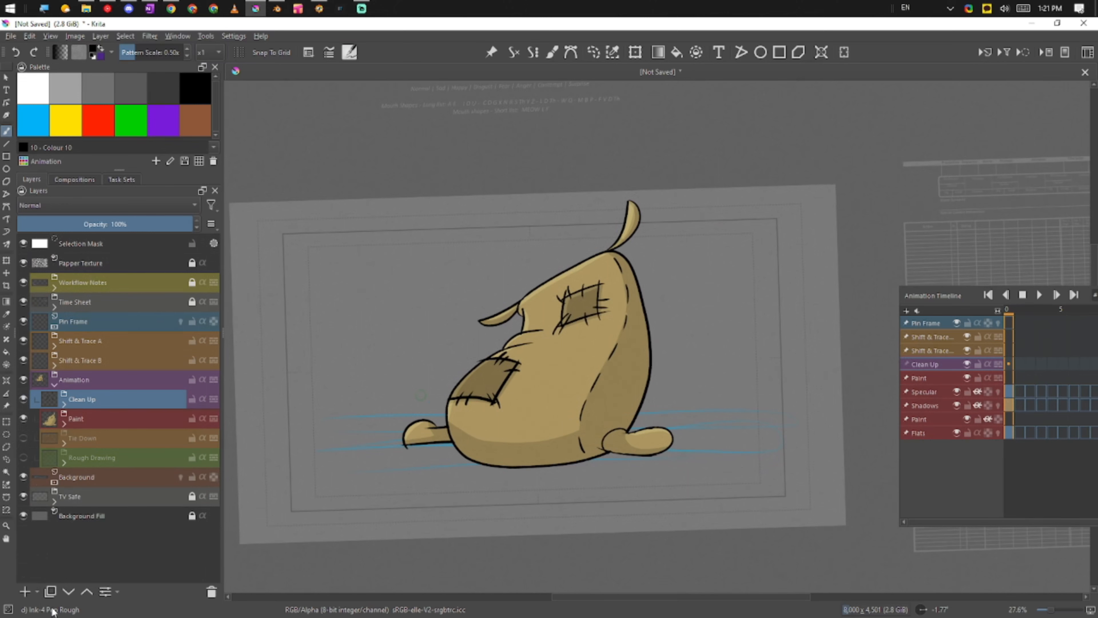
Expand the Paint group and turn off Inherit Alpha on the Paint layer inside it.
click(64, 423)
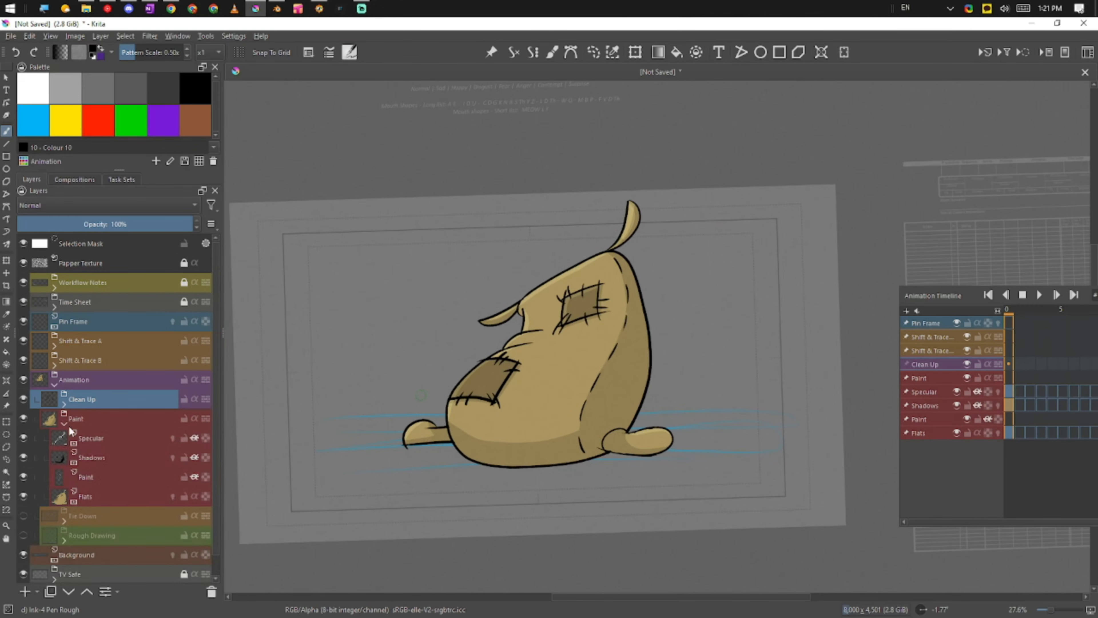
scroll(210, 484, down, 1)
click(134, 458)
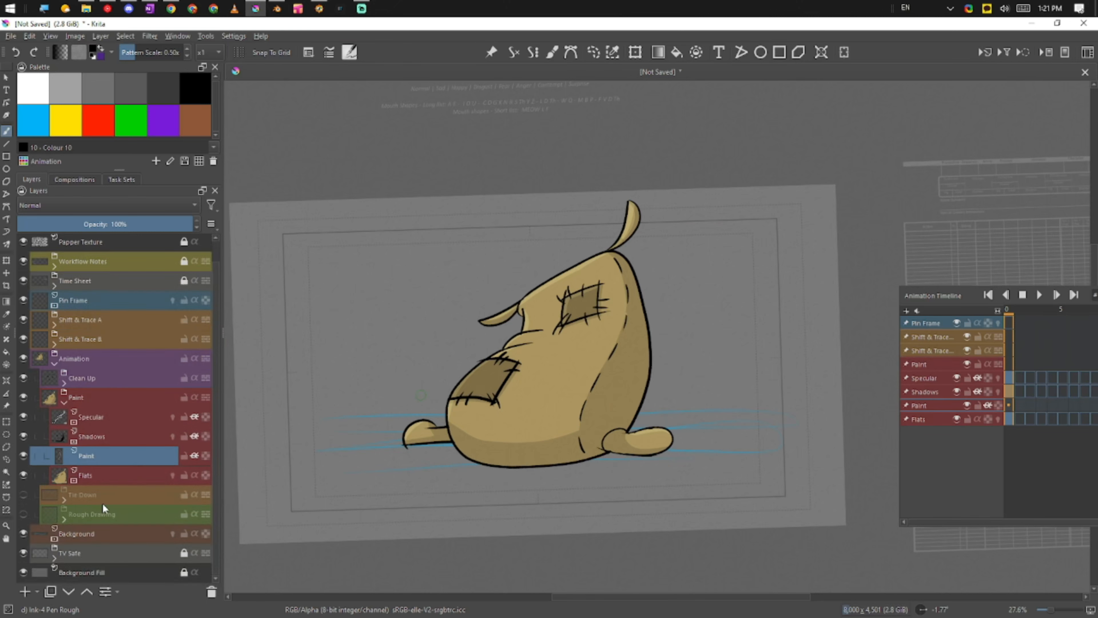
click(197, 456)
Lasso and delete the stray scribble in front of the character on the Paint layer, clear the area below the body, and deselect.
key(l)
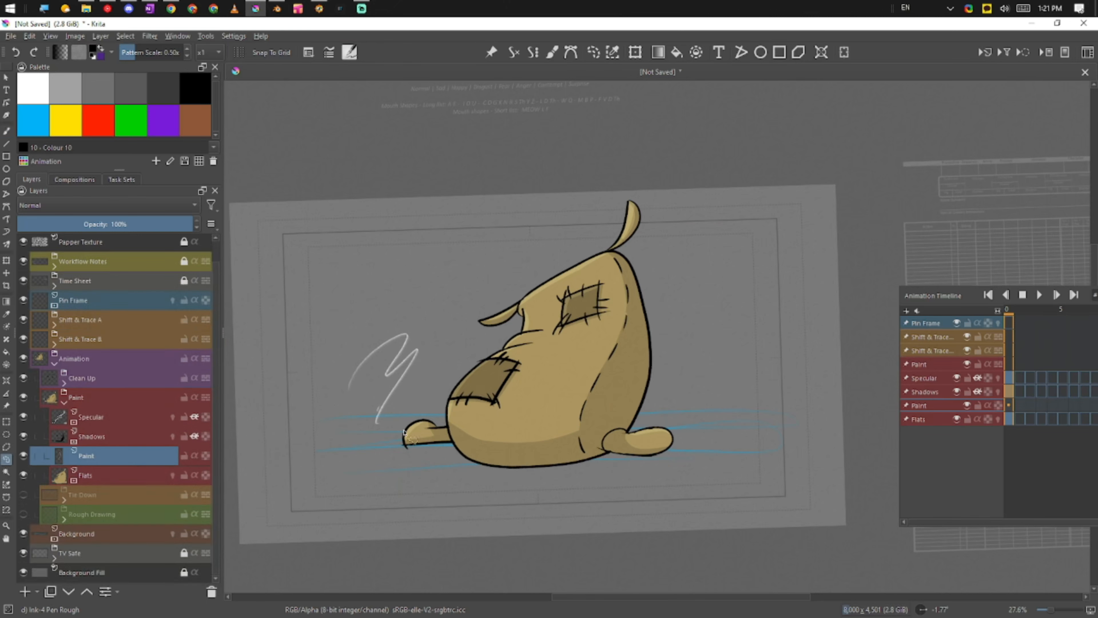
mouse_move(321, 454)
mouse_down()
mouse_move(415, 305)
mouse_move(354, 453)
mouse_up()
key(Delete)
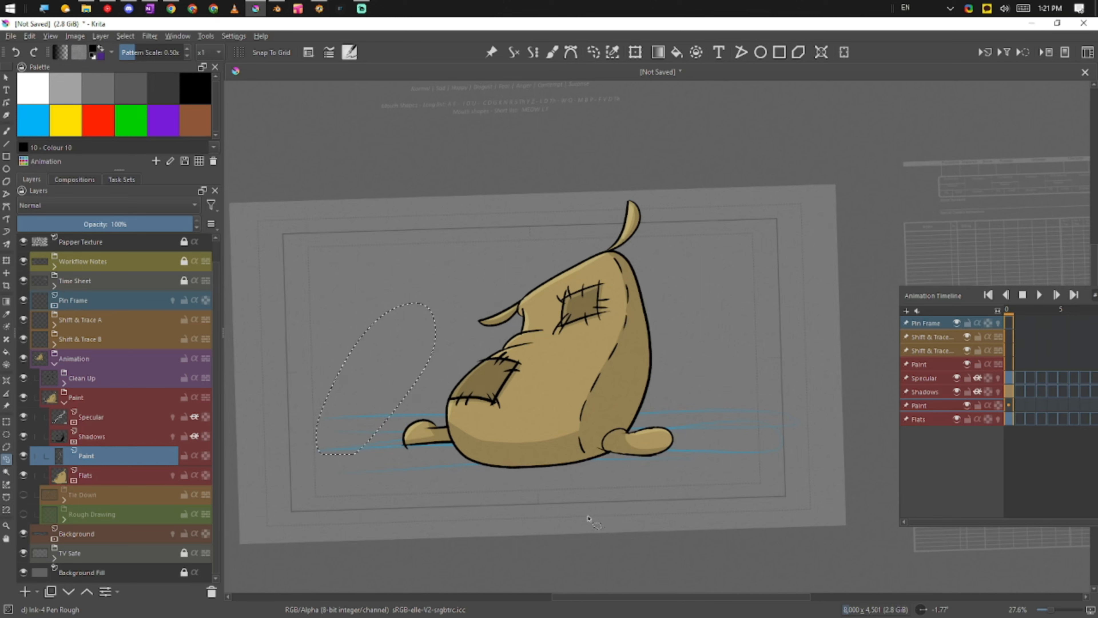
key(ctrl+shift+a)
drag(531, 499, 659, 480)
key(b)
key(ctrl+shift+a)
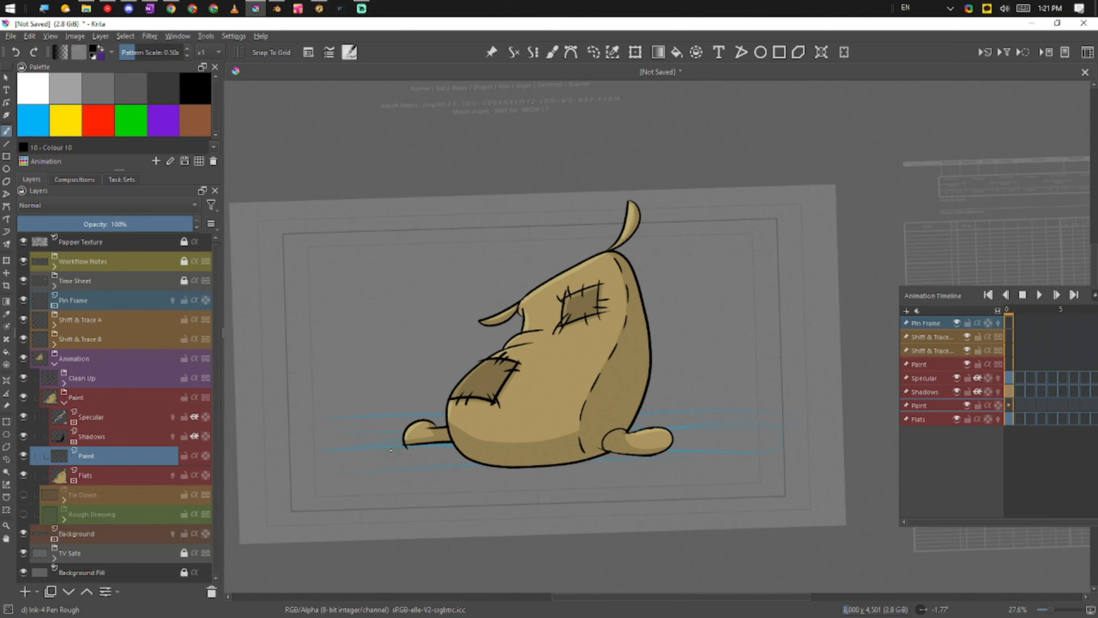
Choose the Ink-4 Pen Rough brush and move the Paint layer out of the Paint group to directly below it.
right_click(580, 405)
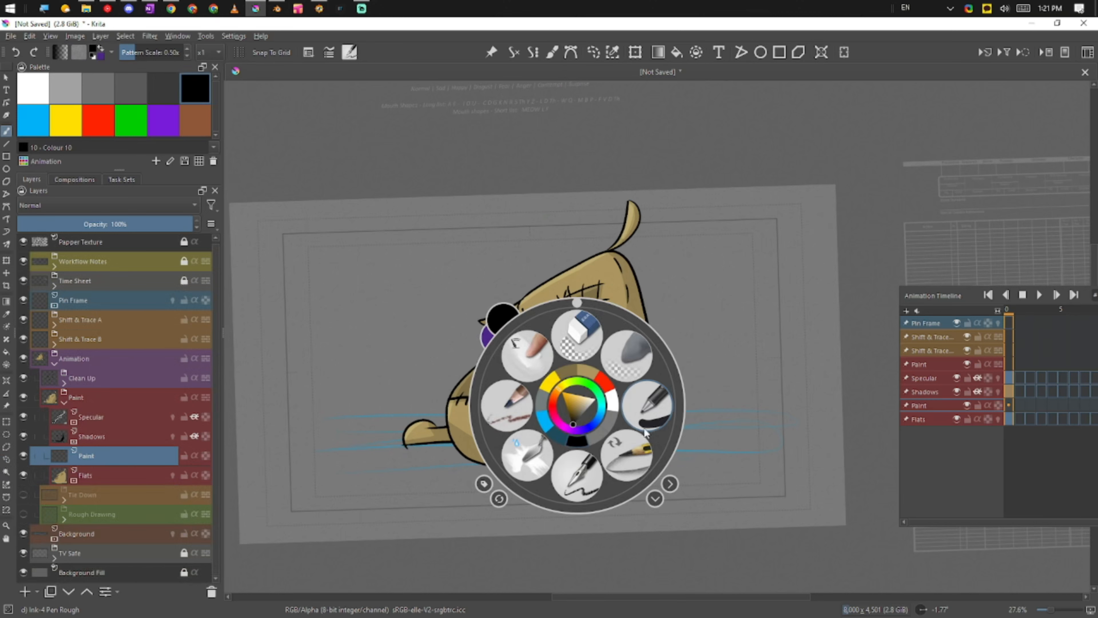
click(631, 458)
drag(405, 444, 470, 444)
mouse_move(119, 461)
mouse_down()
mouse_move(127, 483)
mouse_move(209, 480)
mouse_up()
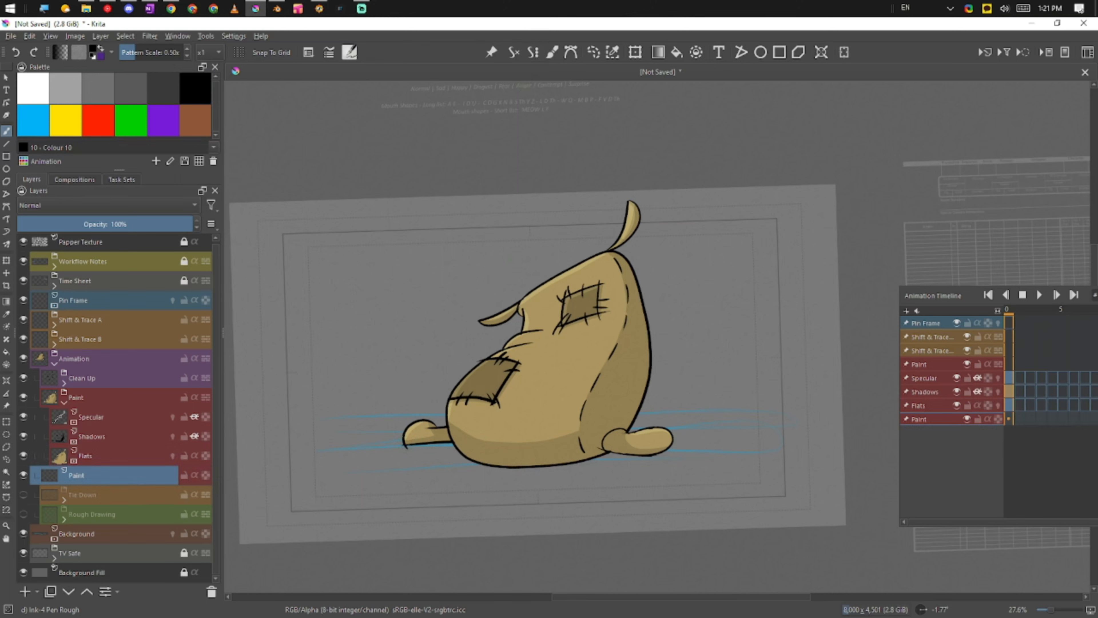
Outline the ground shadow in black under both feet and in an elongated ellipse behind the body, and flood-fill it.
drag(405, 445, 454, 450)
drag(564, 465, 673, 448)
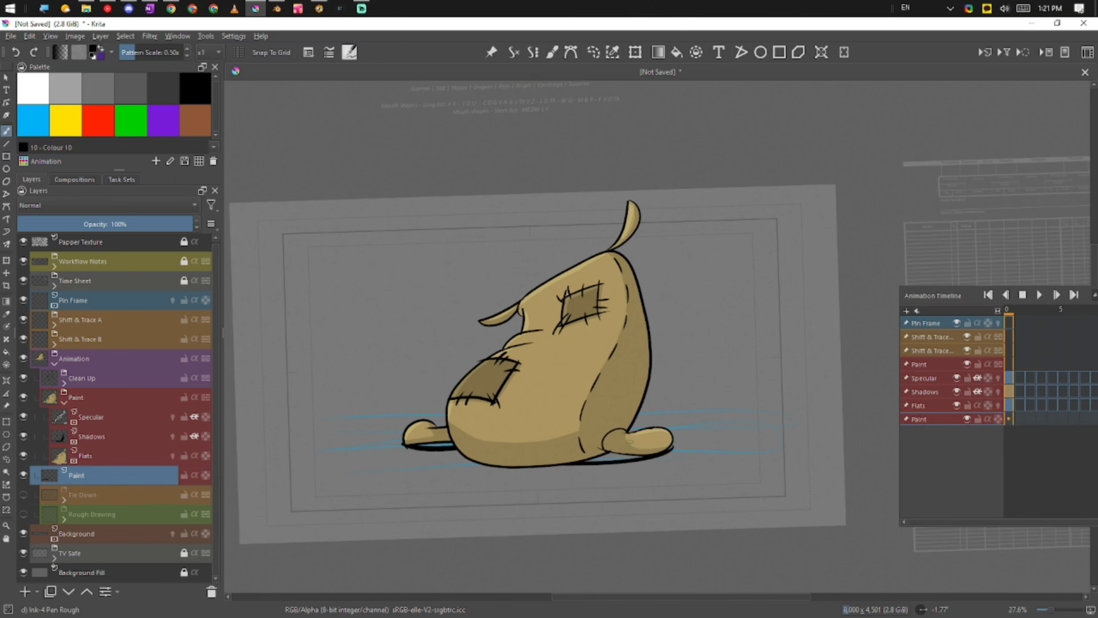
mouse_move(633, 419)
mouse_down()
mouse_move(741, 421)
mouse_move(646, 459)
mouse_up()
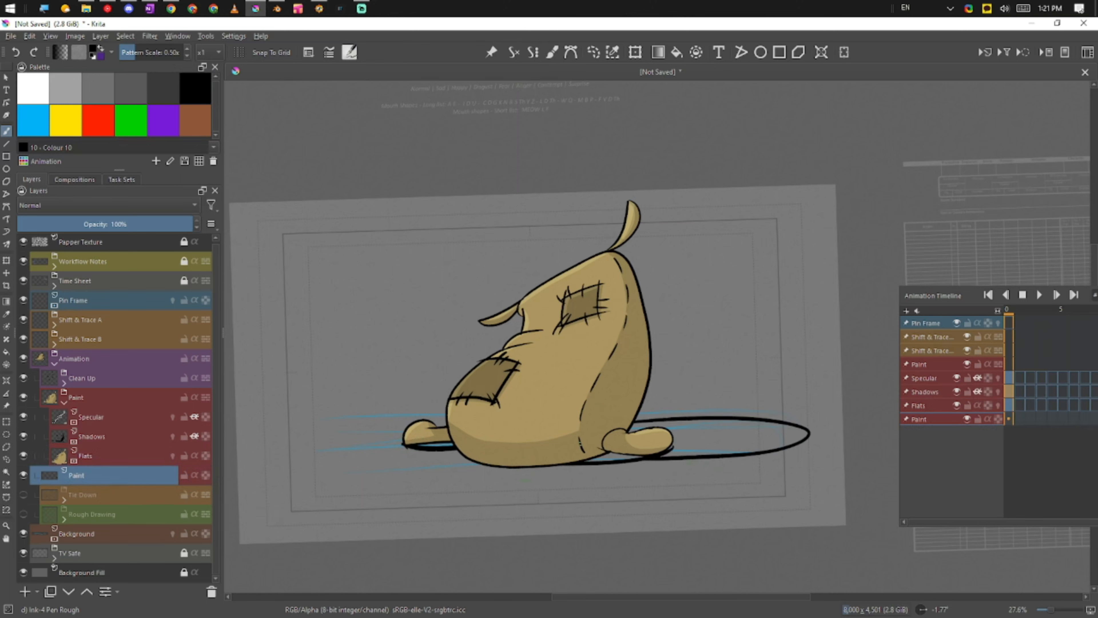
click(679, 55)
click(798, 444)
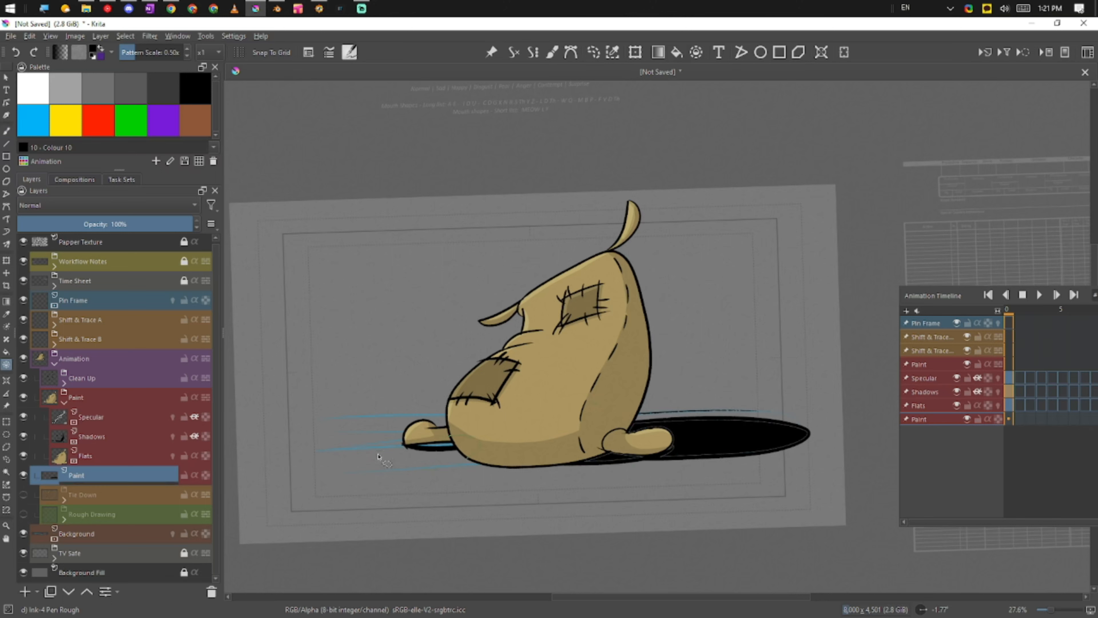
With the Basic-1 brush, paint over the remaining gaps and edges of the black ground shadow around both feet.
right_click(391, 282)
click(493, 250)
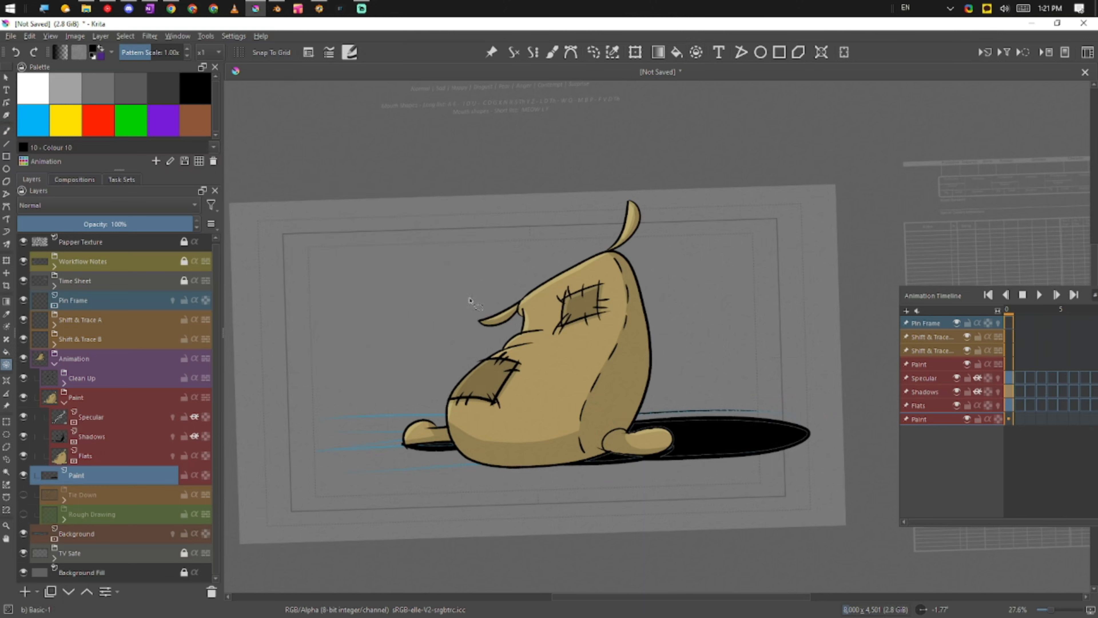
key(b)
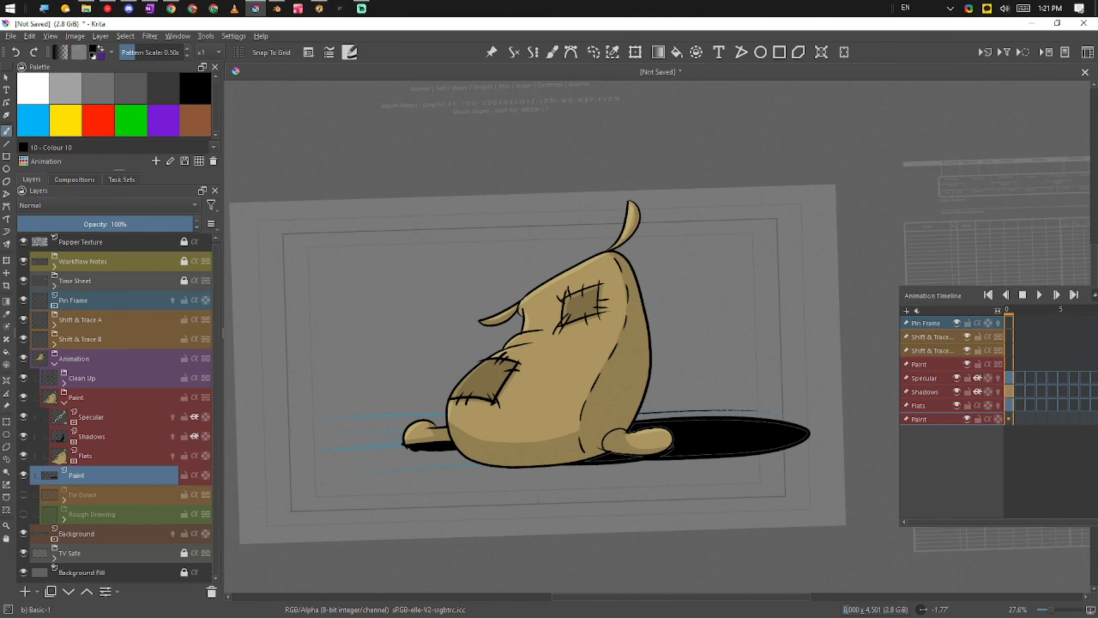
drag(419, 446, 469, 440)
drag(593, 458, 590, 460)
mouse_move(631, 432)
mouse_down()
mouse_move(674, 431)
mouse_move(661, 448)
mouse_move(675, 430)
mouse_move(653, 423)
mouse_up()
mouse_move(797, 431)
mouse_down()
mouse_move(773, 447)
mouse_move(703, 451)
mouse_move(729, 483)
mouse_move(747, 474)
mouse_move(729, 486)
mouse_move(760, 478)
mouse_move(716, 489)
mouse_up()
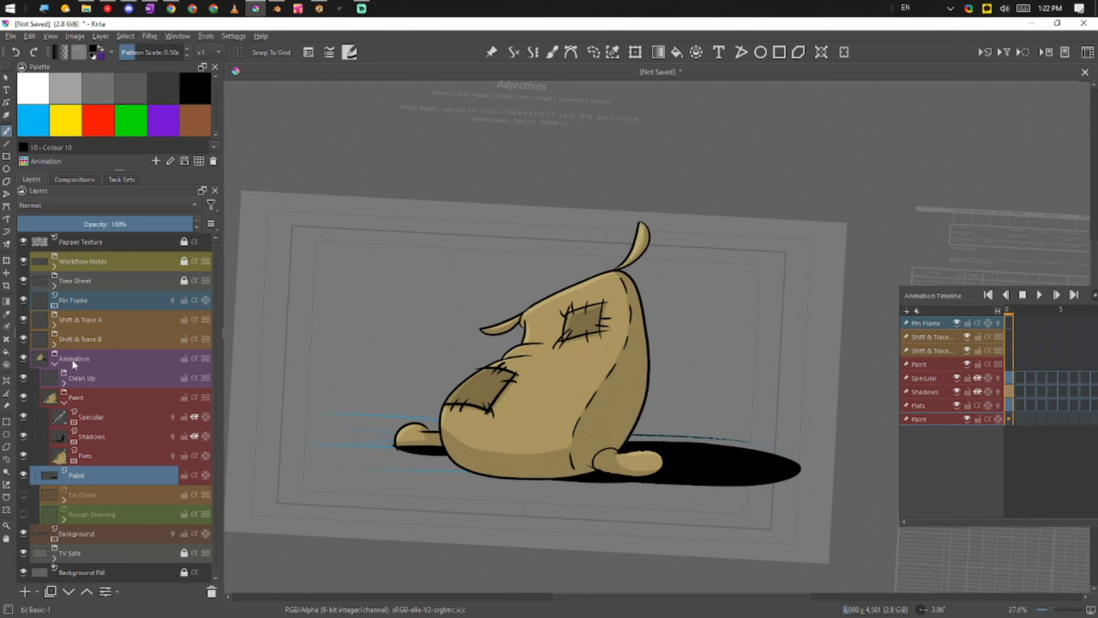
click(64, 402)
mouse_move(50, 522)
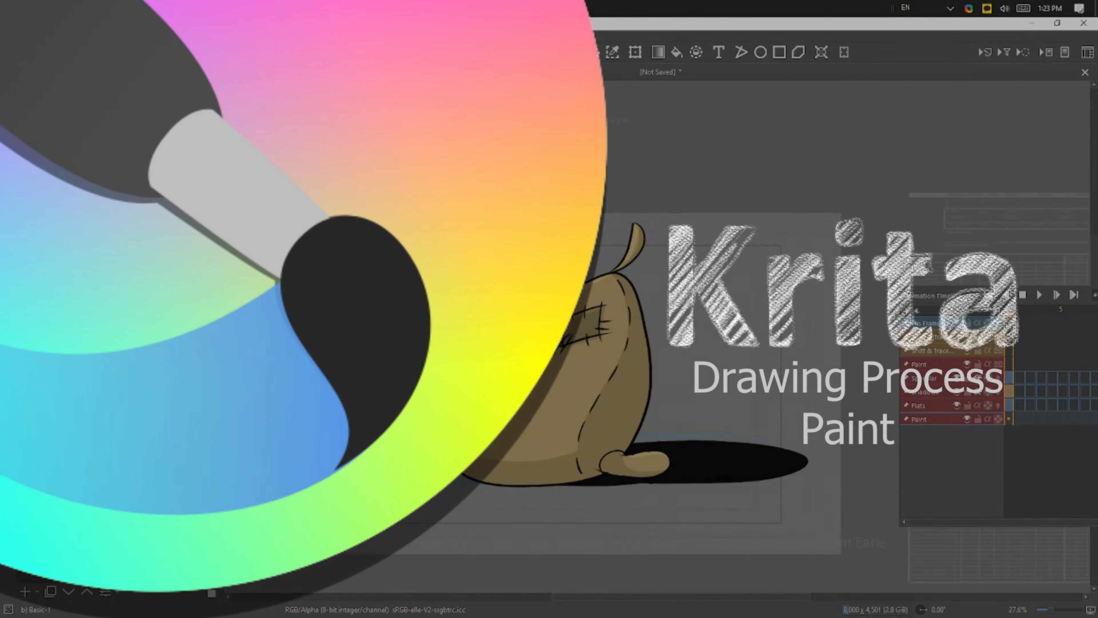
drag(668, 430, 734, 380)
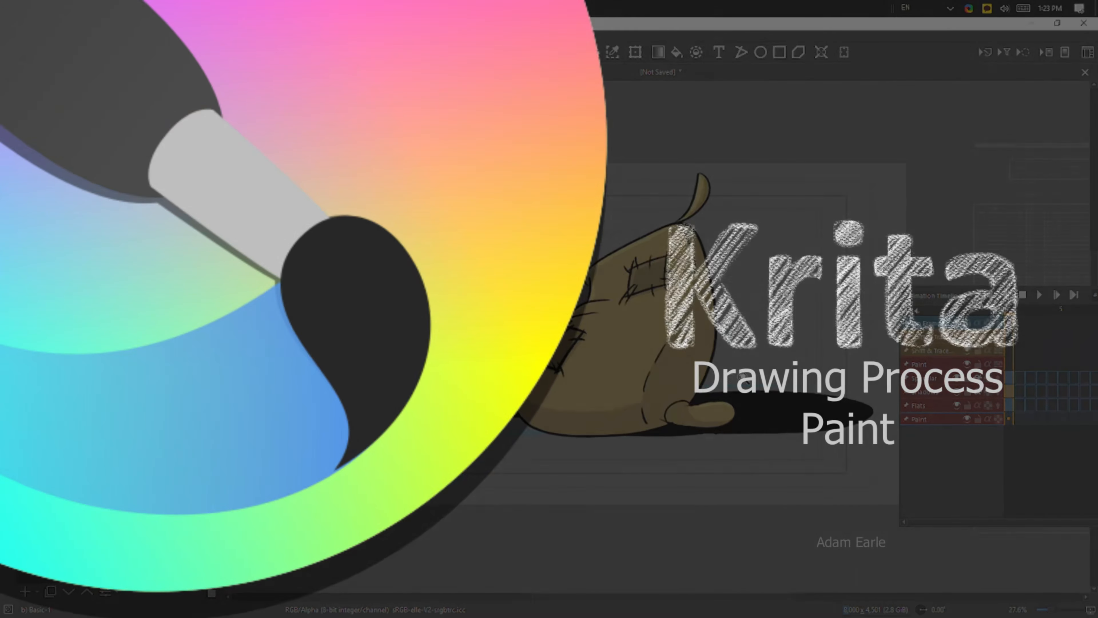
scroll(735, 379, up, 3)
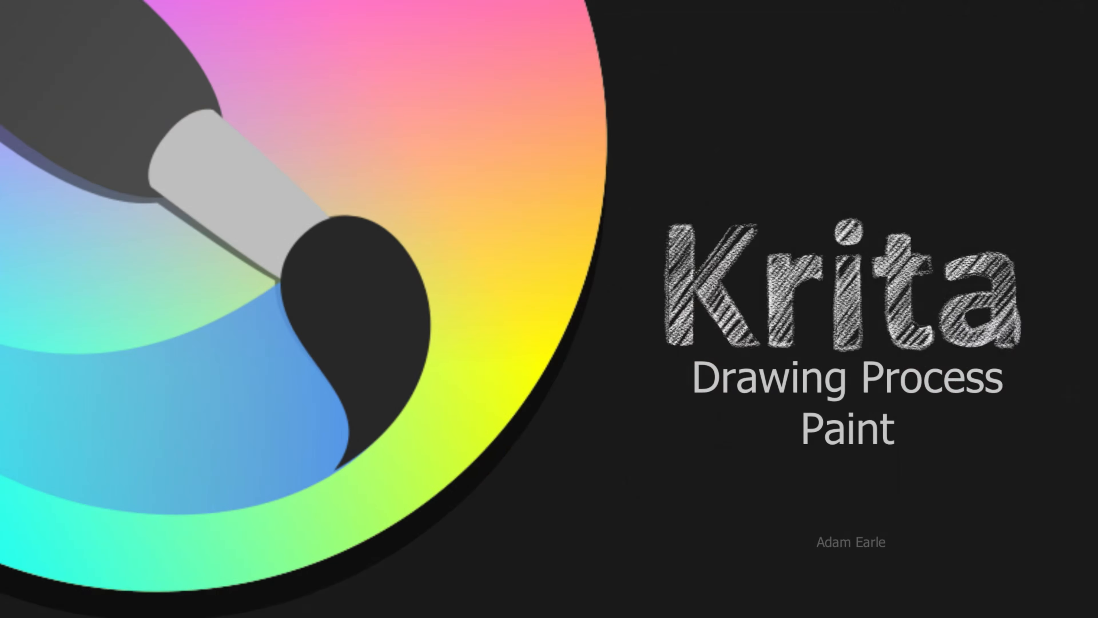